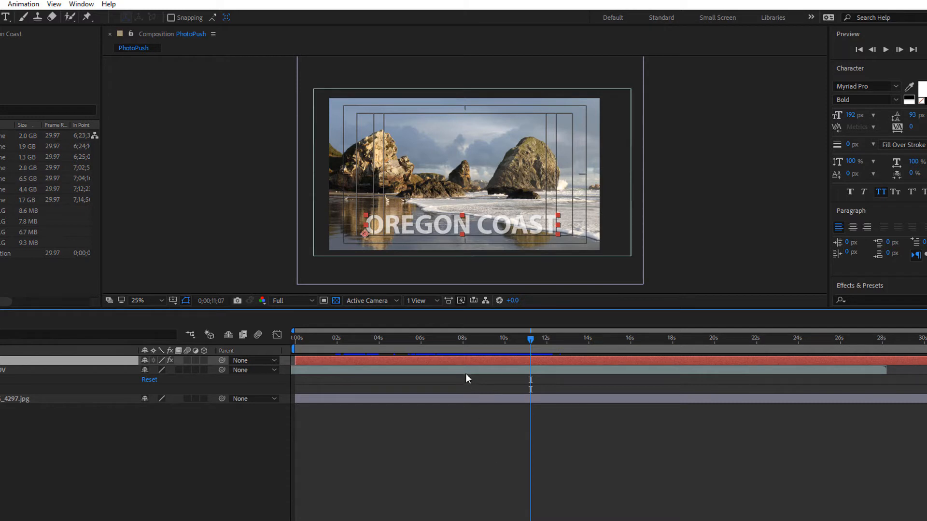
Delete the OREGON COAST text layer from the PhotoPush composition.
{"action": "left_click", "coordinate": [457, 442]}
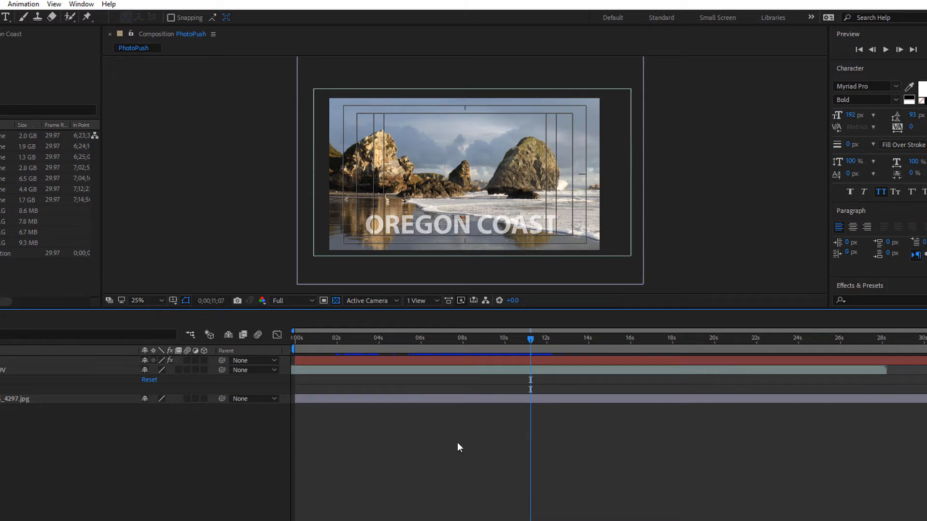
{"action": "left_click", "coordinate": [479, 360]}
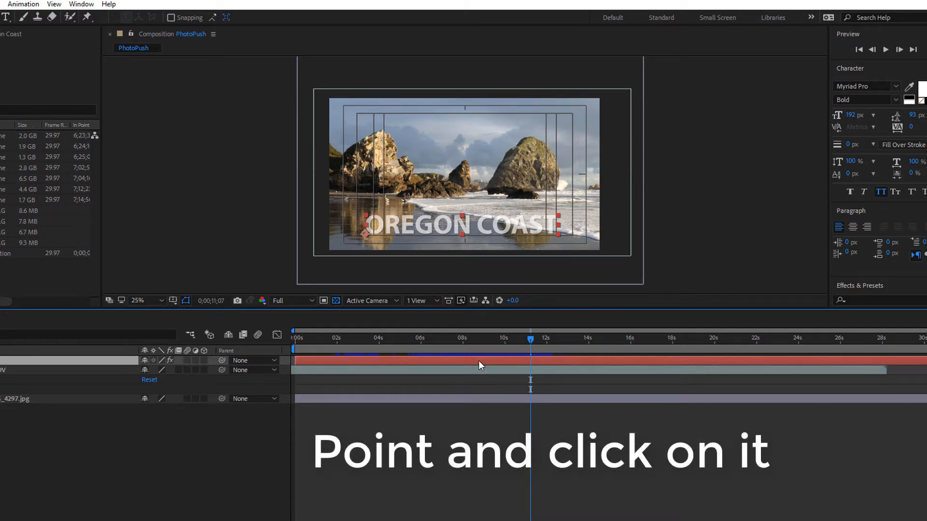
{"action": "key", "text": "Delete"}
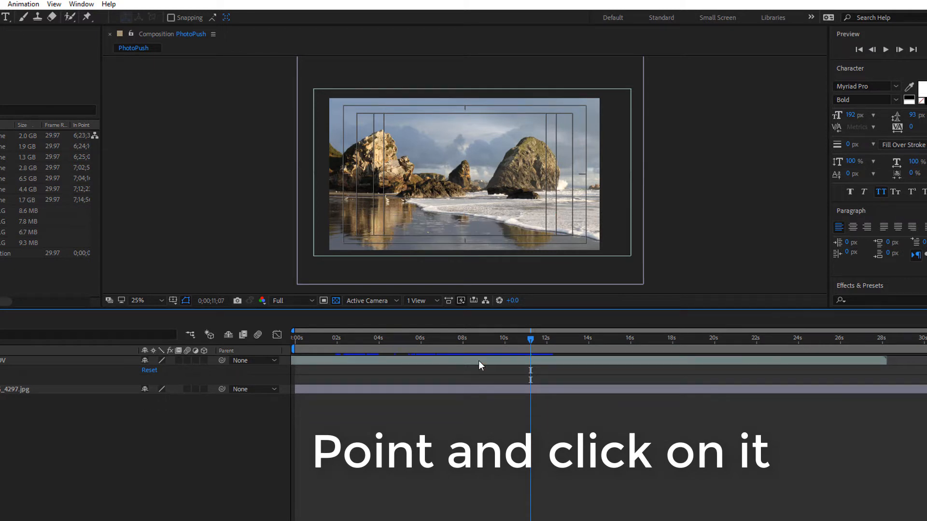
Set the current time to 0;00;10;07 and add the 0Q4A5205.MOV clip to the PhotoPush composition.
{"action": "left_click_drag", "start_coordinate": [530, 339], "coordinate": [510, 340]}
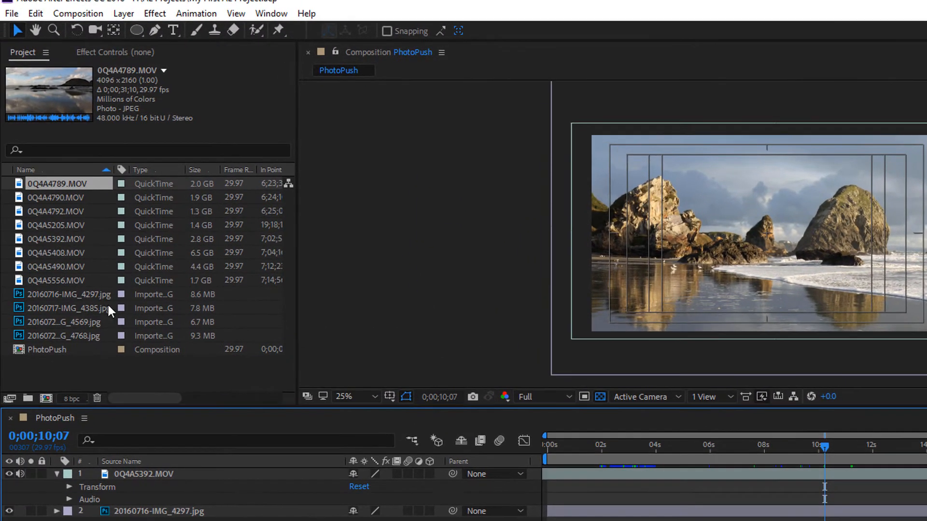
{"action": "left_click", "coordinate": [20, 225]}
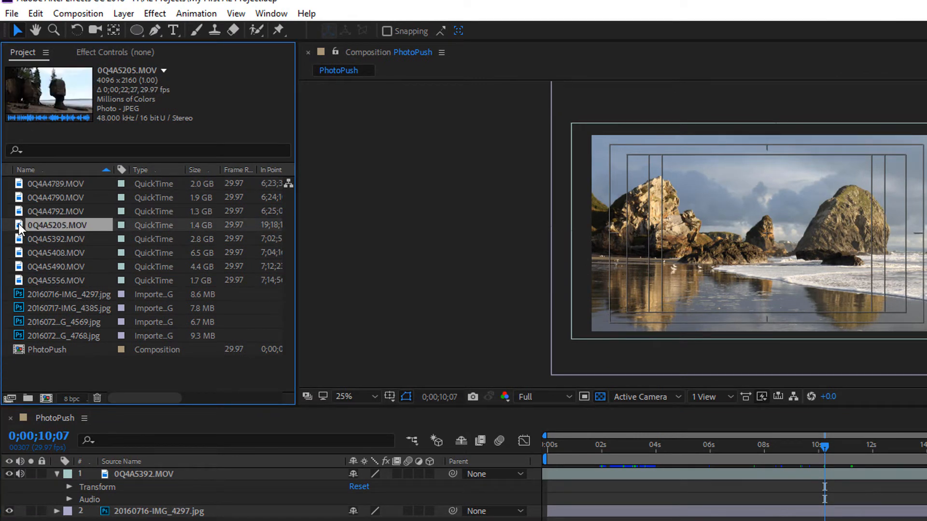
{"action": "left_click_drag", "start_coordinate": [20, 227], "coordinate": [749, 270]}
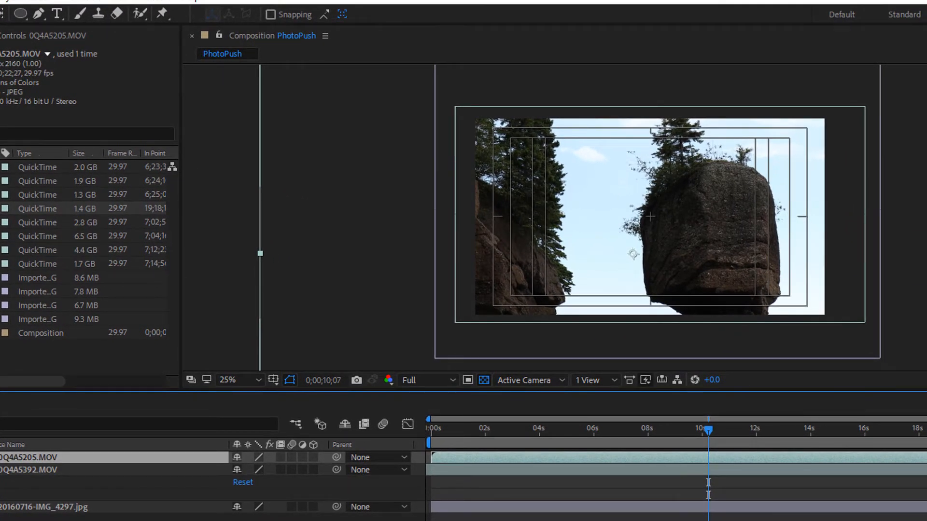
Scale the 0Q4A5205.MOV layer to 54% and move it to position 1012, 520 so it fills the frame.
{"action": "key", "text": "ctrl+grave"}
{"action": "left_click", "coordinate": [68, 415]}
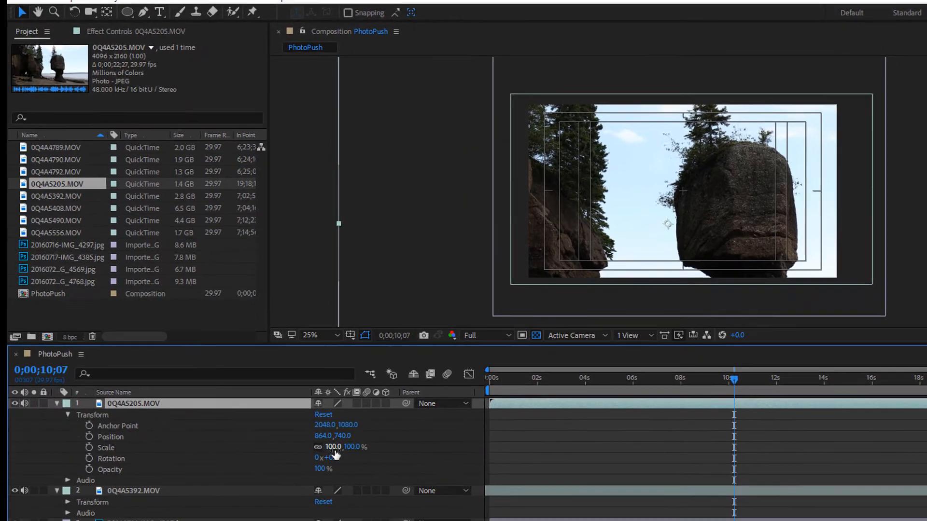
{"action": "left_click_drag", "start_coordinate": [335, 453], "coordinate": [317, 440]}
{"action": "left_click_drag", "start_coordinate": [526, 240], "coordinate": [546, 211]}
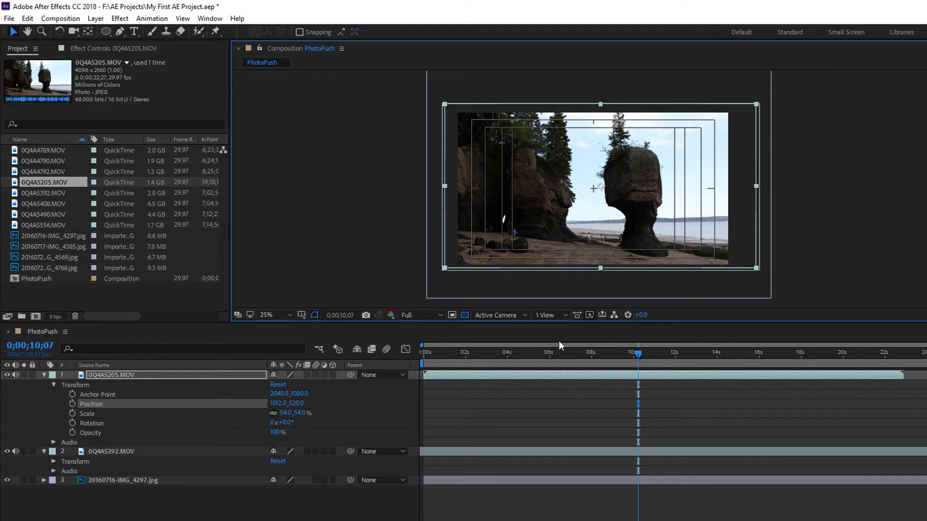
At 0;00;06;26, move the 20160716-IMG_4297.jpg layer to the top of the layer stack and expand its Transform properties.
{"action": "left_click_drag", "start_coordinate": [637, 353], "coordinate": [568, 354]}
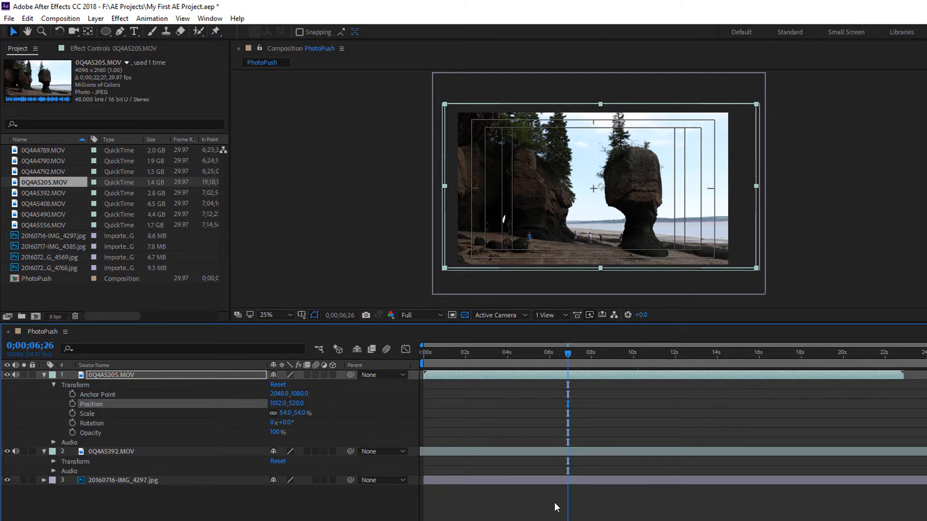
{"action": "left_click", "coordinate": [210, 481]}
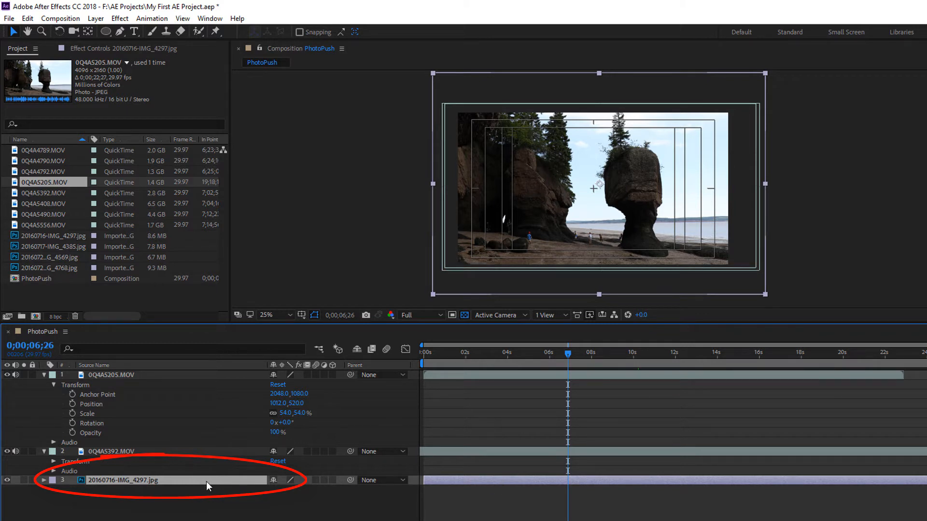
{"action": "left_click_drag", "start_coordinate": [206, 482], "coordinate": [213, 373]}
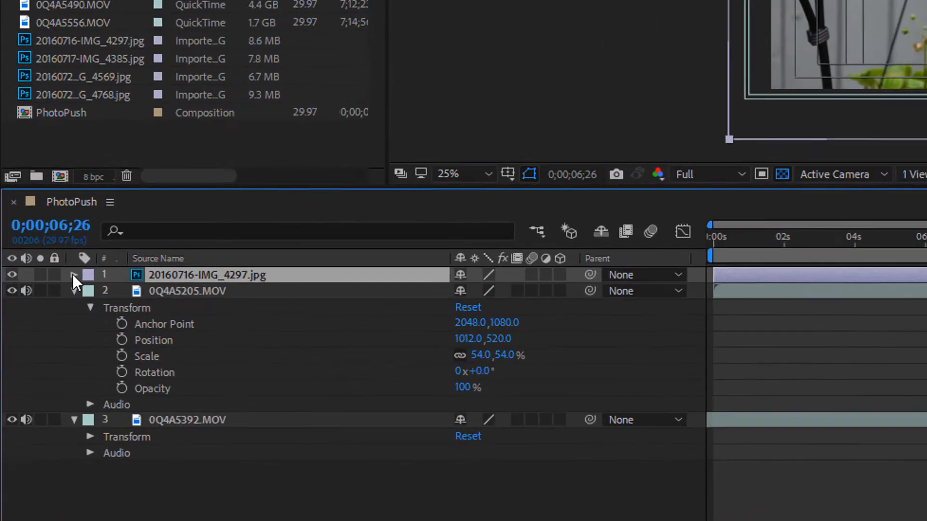
{"action": "left_click", "coordinate": [44, 375]}
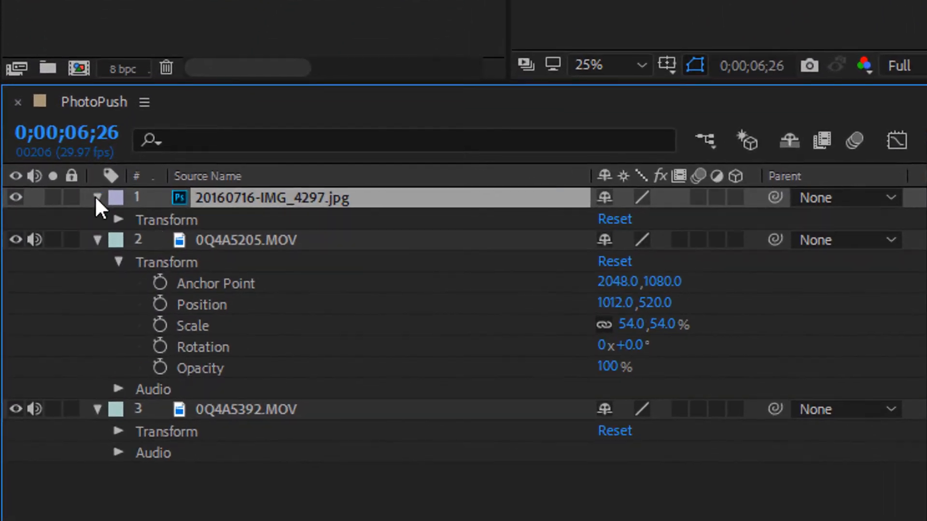
{"action": "left_click", "coordinate": [116, 220]}
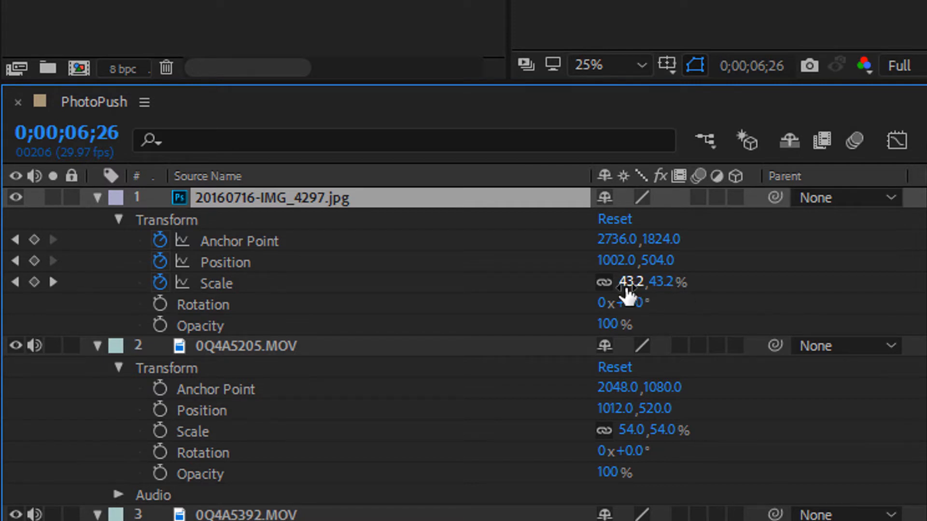
Unlink the photo layer's scale proportions and stretch it to 64.2% by 28.2%.
{"action": "left_click", "coordinate": [603, 282]}
{"action": "left_click", "coordinate": [603, 282]}
{"action": "left_click", "coordinate": [604, 282]}
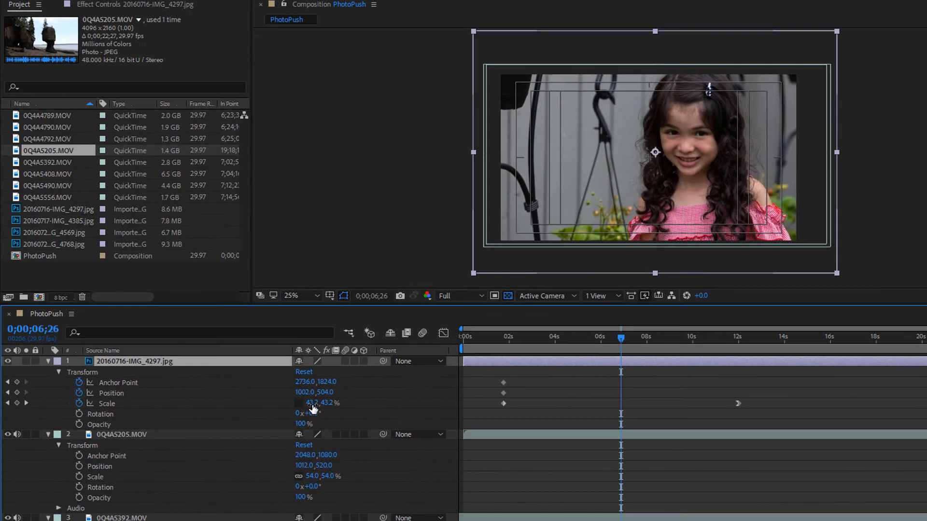
{"action": "left_click_drag", "start_coordinate": [605, 293], "coordinate": [577, 295]}
{"action": "mouse_move", "coordinate": [297, 404]}
{"action": "left_mouse_down"}
{"action": "mouse_move", "coordinate": [286, 405]}
{"action": "mouse_move", "coordinate": [333, 404]}
{"action": "mouse_move", "coordinate": [280, 400]}
{"action": "mouse_move", "coordinate": [314, 393]}
{"action": "mouse_move", "coordinate": [322, 404]}
{"action": "mouse_move", "coordinate": [303, 403]}
{"action": "mouse_move", "coordinate": [320, 400]}
{"action": "mouse_move", "coordinate": [312, 395]}
{"action": "left_mouse_up"}
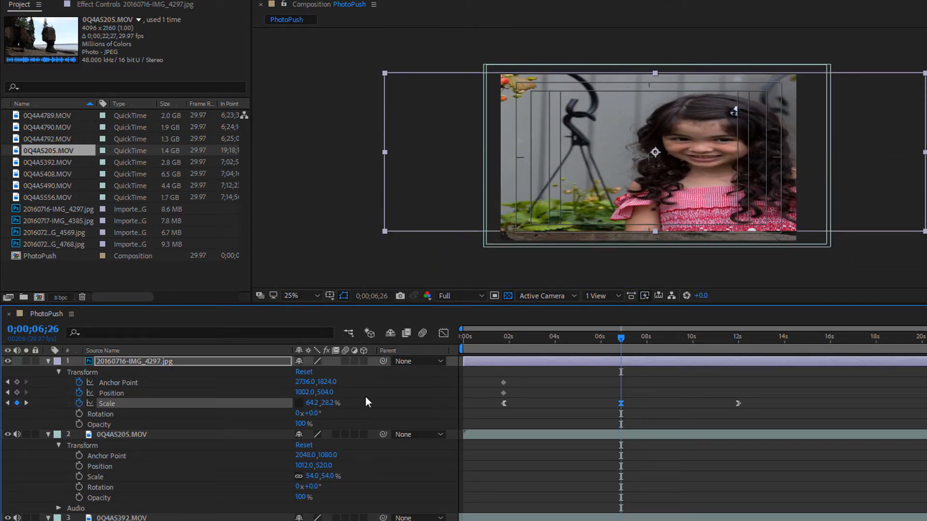
{"action": "left_click", "coordinate": [299, 403]}
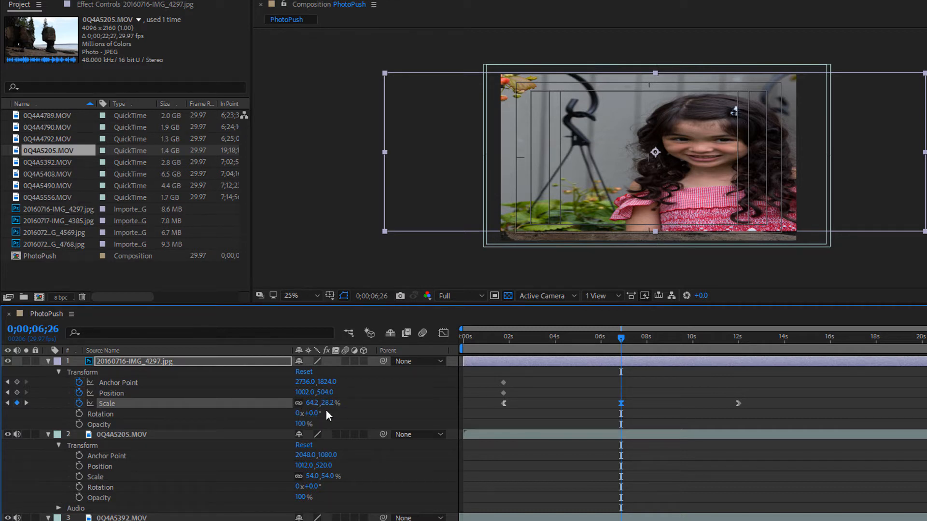
{"action": "left_click", "coordinate": [300, 403]}
Undo the non-proportional scaling of the photo and restore its linked scale proportions.
{"action": "key", "text": "ctrl+z"}
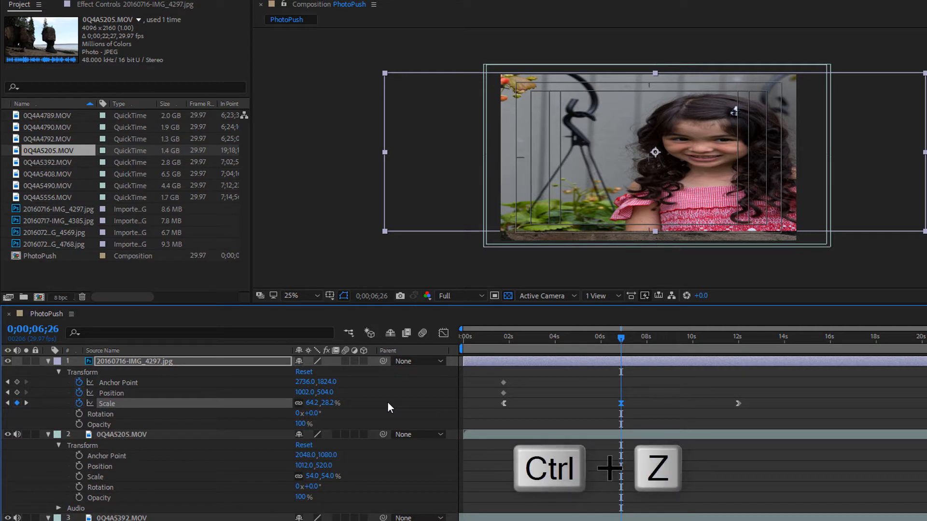
{"action": "key", "text": "ctrl+z"}
{"action": "key", "text": "ctrl+z"}
{"action": "key", "text": "ctrl+z"}
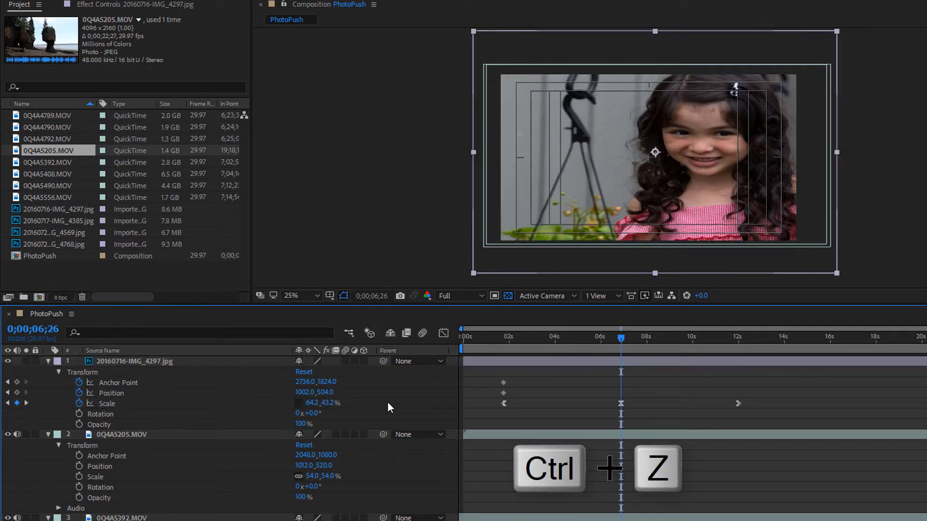
{"action": "key", "text": "ctrl+z"}
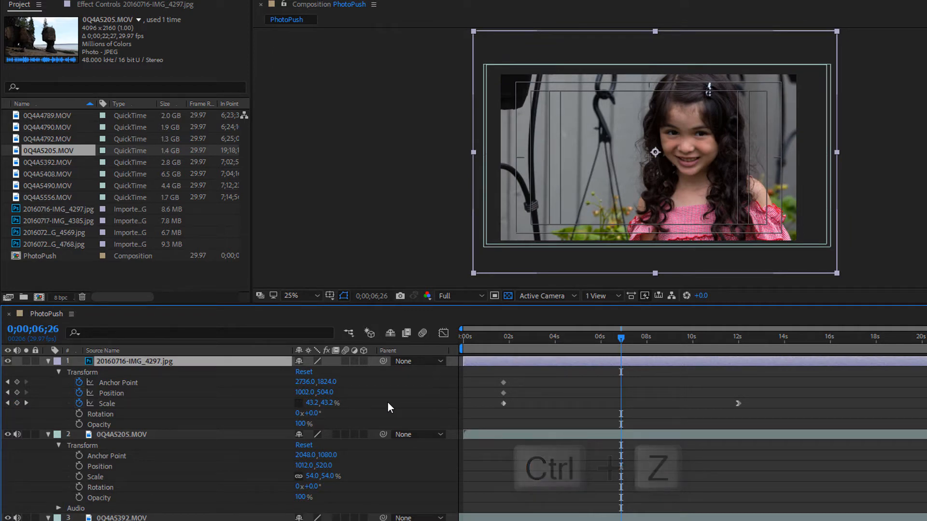
{"action": "key", "text": "ctrl+z"}
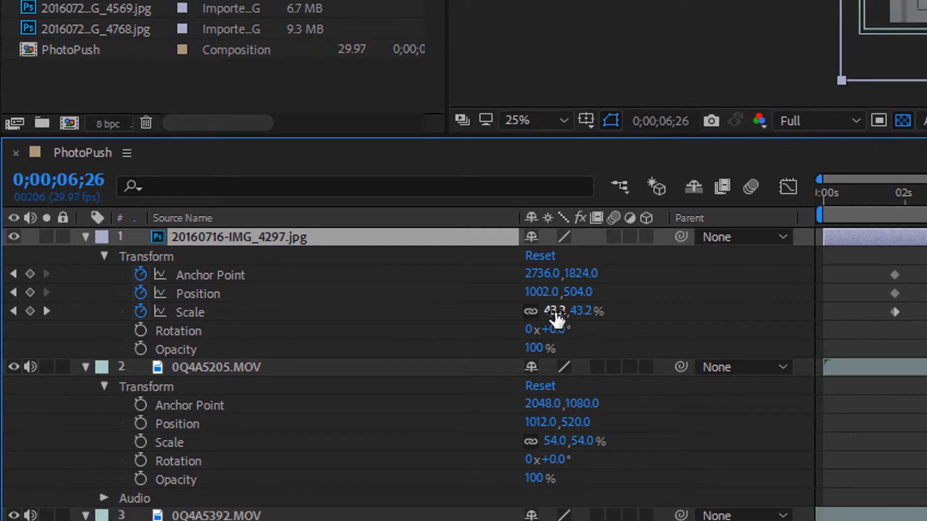
Scale the photo proportionally to 17.2% and move it to position 1154, 472.
{"action": "left_click_drag", "start_coordinate": [555, 313], "coordinate": [531, 314]}
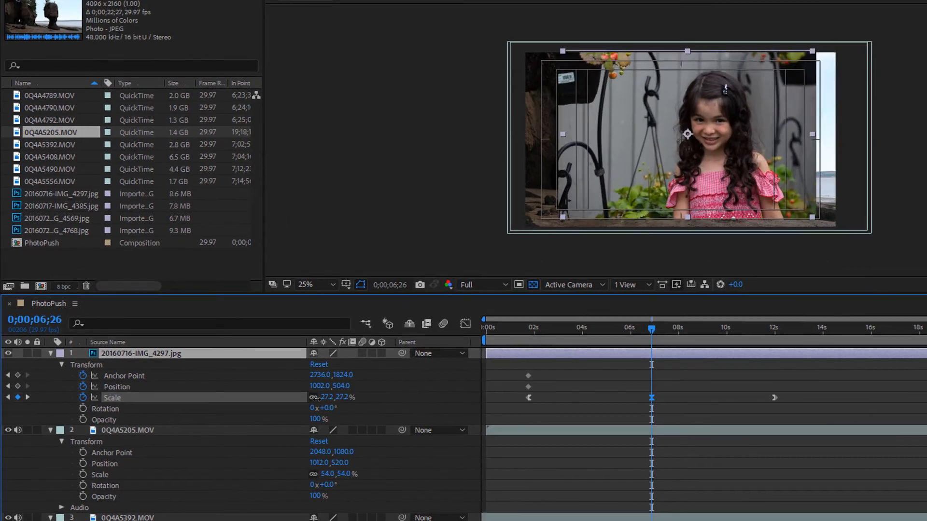
{"action": "left_click_drag", "start_coordinate": [315, 398], "coordinate": [312, 399]}
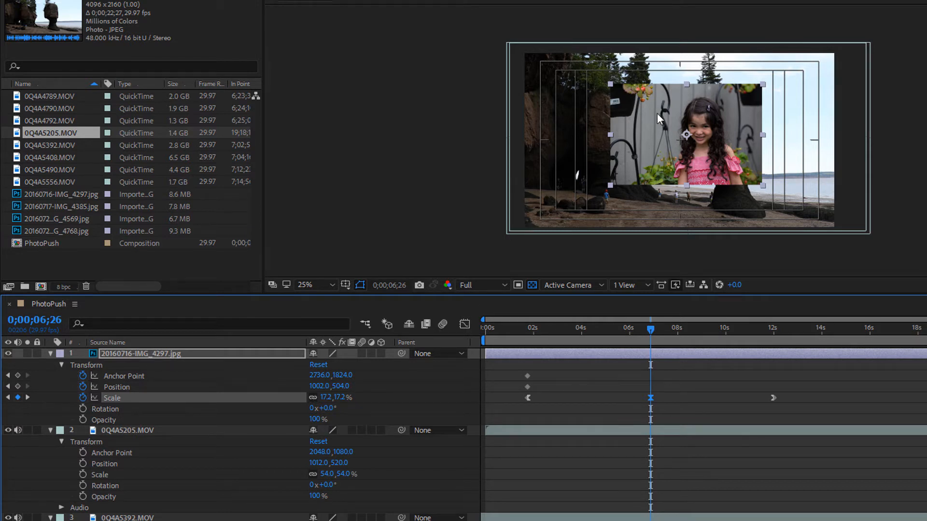
{"action": "left_click_drag", "start_coordinate": [656, 113], "coordinate": [682, 124]}
Delete all Anchor Point, Position and Scale keyframes of the photo layer and set the current time to 0;00;04;20.
{"action": "mouse_move", "coordinate": [514, 368]}
{"action": "left_mouse_down"}
{"action": "mouse_move", "coordinate": [523, 387]}
{"action": "mouse_move", "coordinate": [550, 405]}
{"action": "mouse_move", "coordinate": [838, 415]}
{"action": "mouse_move", "coordinate": [528, 387]}
{"action": "mouse_move", "coordinate": [515, 376]}
{"action": "left_mouse_up"}
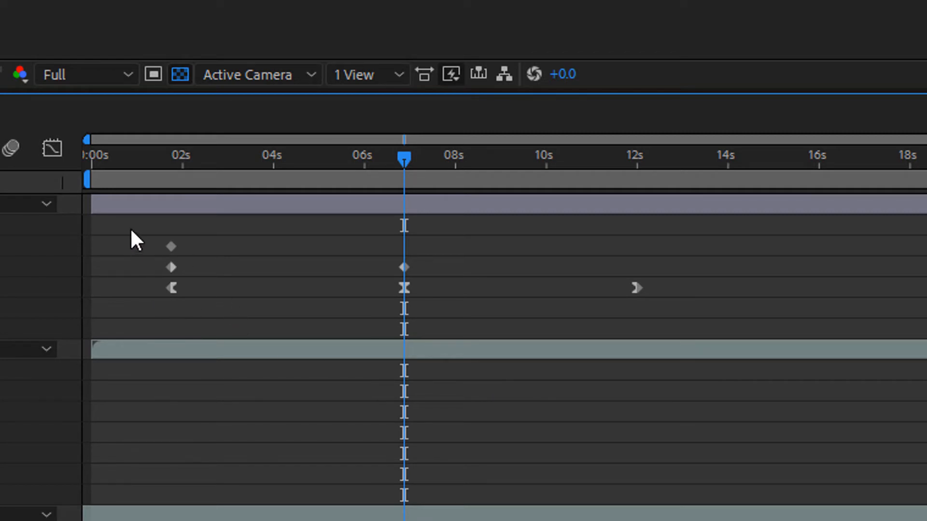
{"action": "left_click_drag", "start_coordinate": [131, 231], "coordinate": [839, 328]}
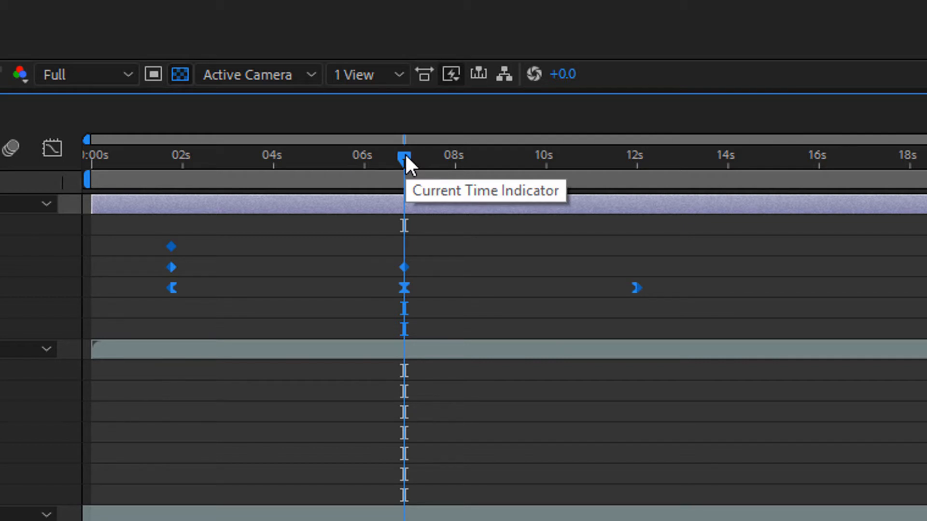
{"action": "key", "text": "Delete"}
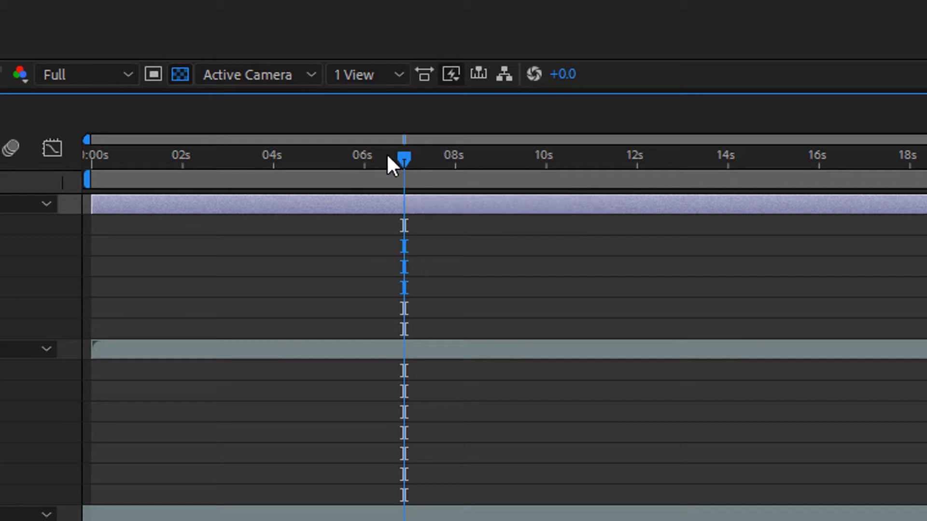
{"action": "left_click_drag", "start_coordinate": [389, 161], "coordinate": [418, 221]}
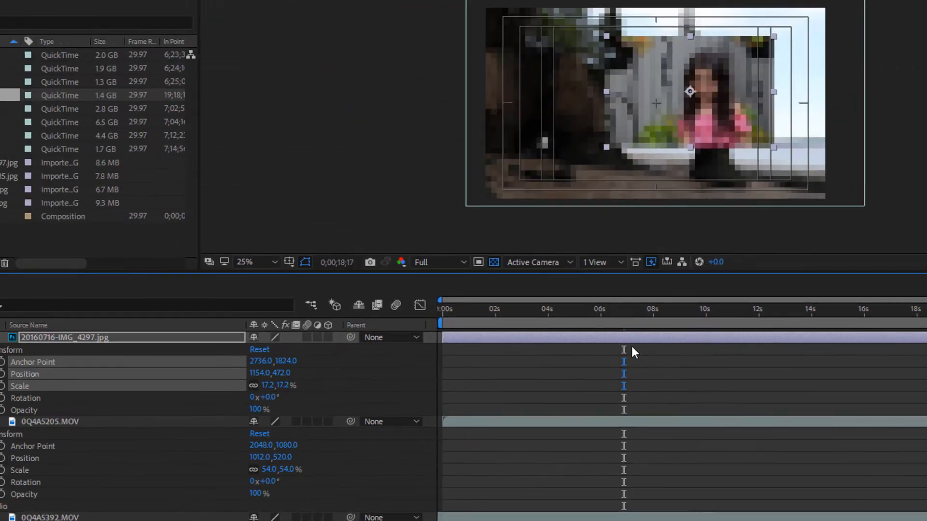
{"action": "left_click_drag", "start_coordinate": [632, 347], "coordinate": [581, 354]}
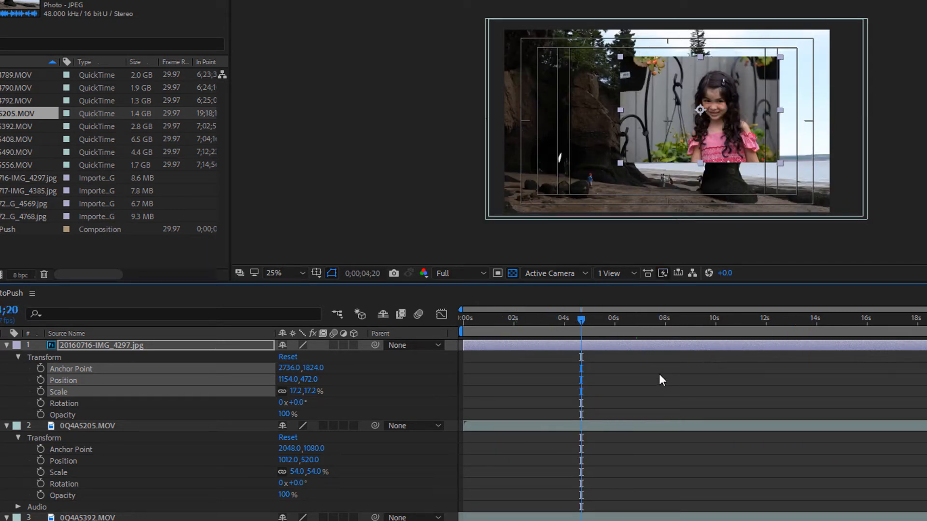
Move the 20160716-IMG_4297.jpg photo to the upper-left area of the frame at position 598, 372.
{"action": "left_click", "coordinate": [659, 346]}
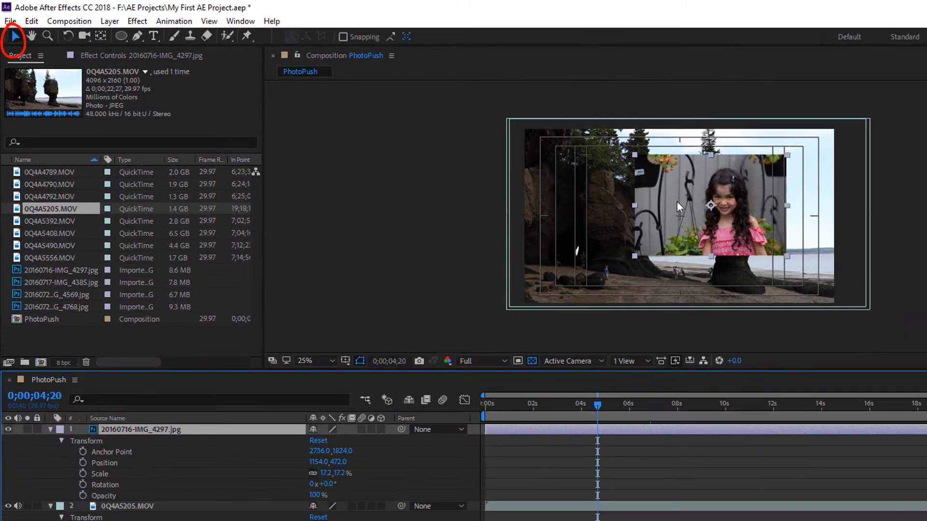
{"action": "left_click_drag", "start_coordinate": [677, 201], "coordinate": [686, 182]}
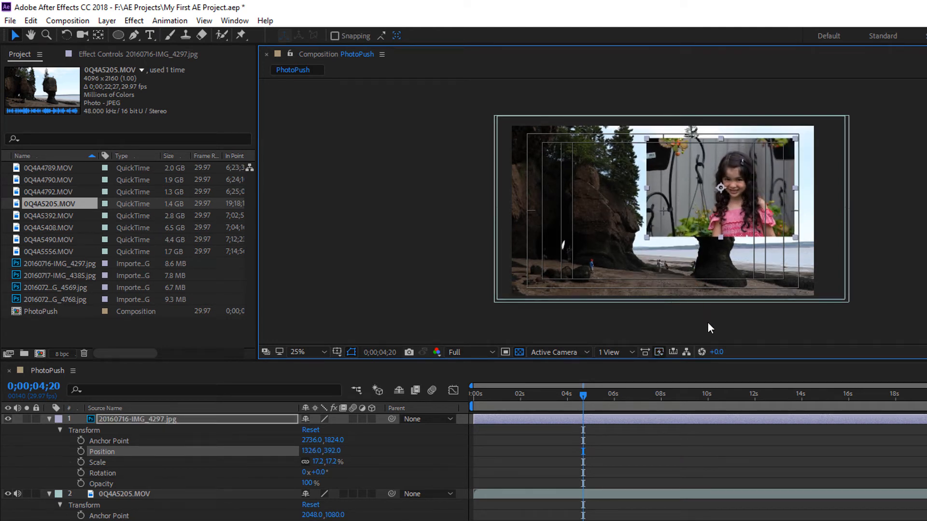
{"action": "left_click_drag", "start_coordinate": [691, 186], "coordinate": [567, 184]}
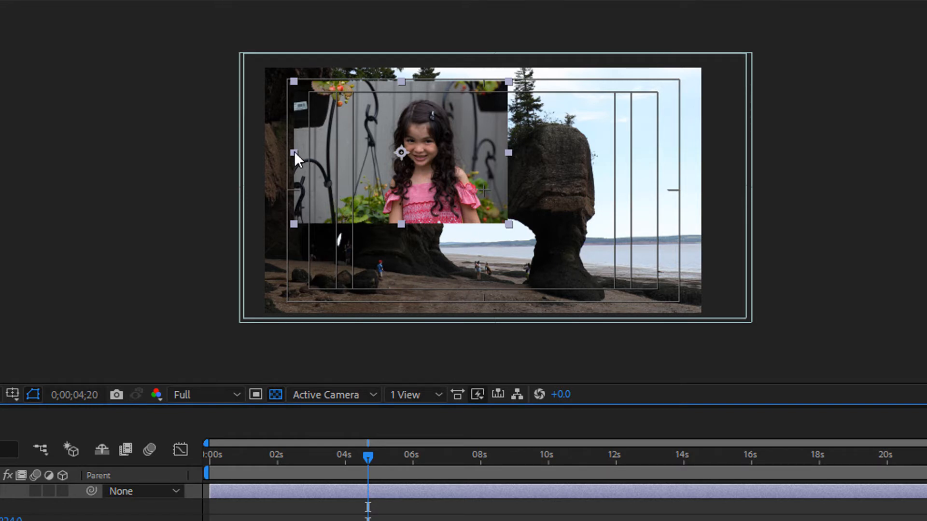
{"action": "mouse_move", "coordinate": [295, 151]}
{"action": "left_mouse_down"}
{"action": "mouse_move", "coordinate": [394, 151]}
{"action": "mouse_move", "coordinate": [269, 149]}
{"action": "mouse_move", "coordinate": [346, 151]}
{"action": "mouse_move", "coordinate": [293, 152]}
{"action": "left_mouse_up"}
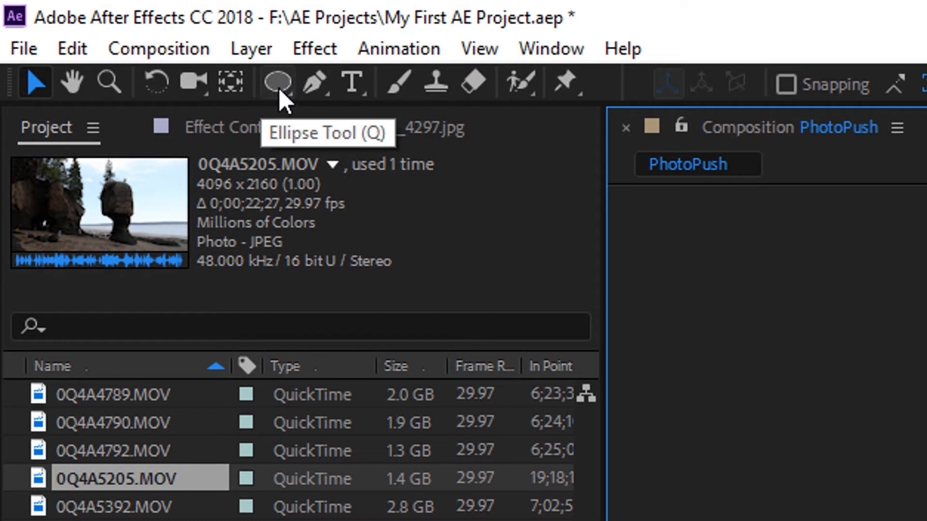
Draw a rectangular mask around the girl on the 20160716-IMG_4297.jpg photo layer with the Rectangle tool.
{"action": "left_click", "coordinate": [280, 86]}
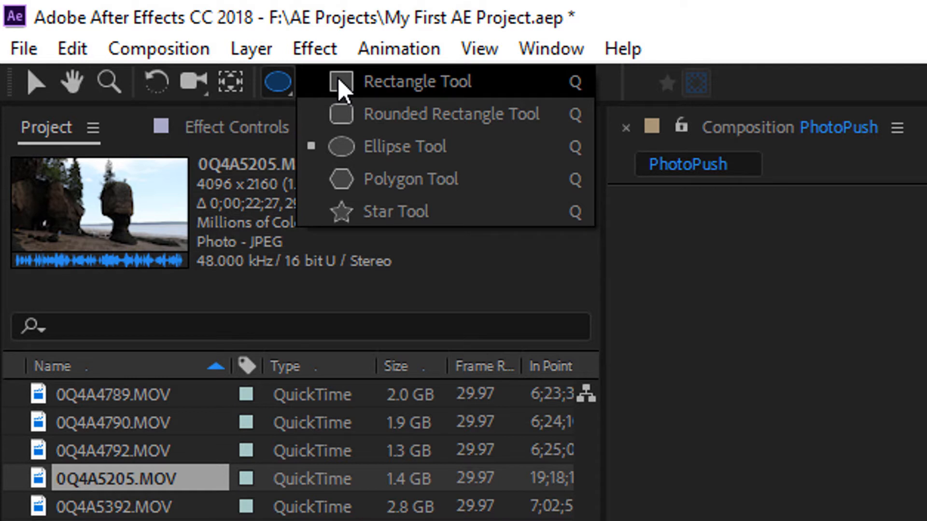
{"action": "left_click", "coordinate": [340, 83]}
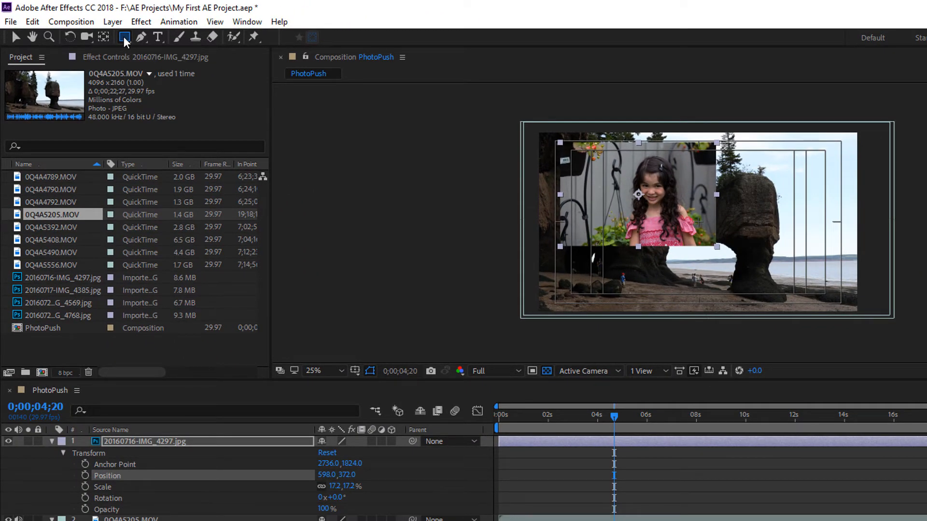
{"action": "left_click", "coordinate": [597, 442]}
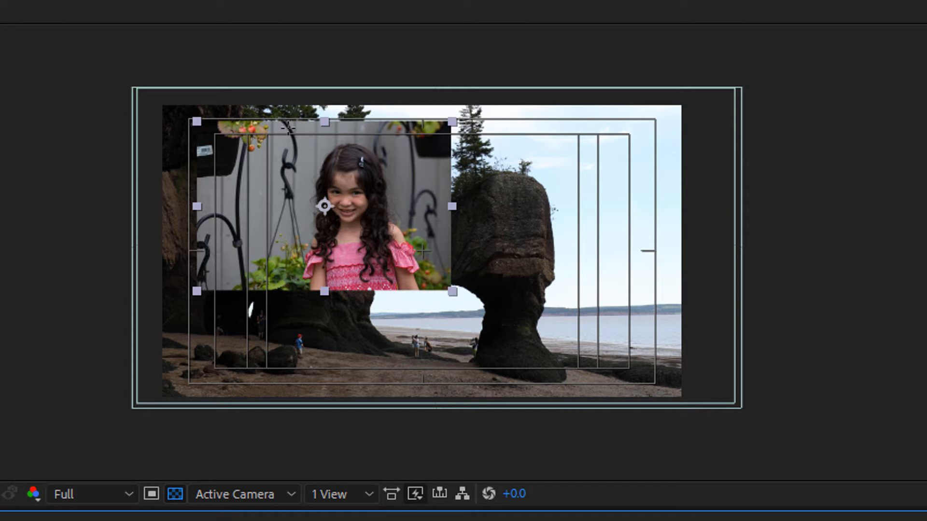
{"action": "left_click_drag", "start_coordinate": [288, 128], "coordinate": [289, 129]}
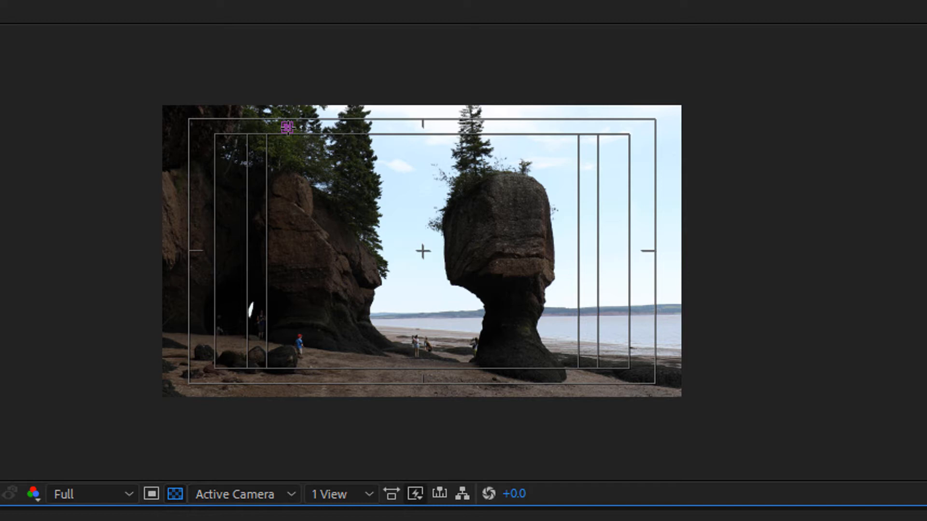
{"action": "left_click_drag", "start_coordinate": [288, 128], "coordinate": [416, 284]}
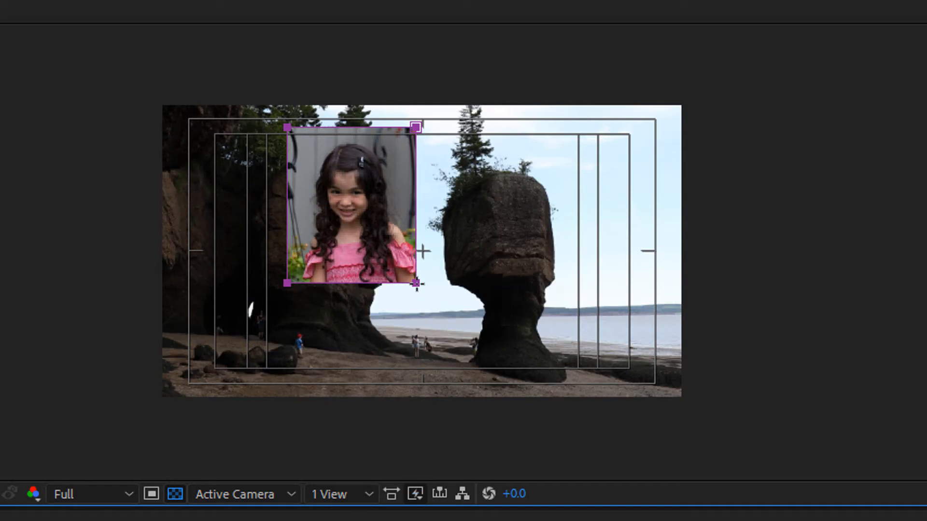
{"action": "left_click", "coordinate": [416, 284]}
Delete the rectangular Mask 1 from the 20160716-IMG_4297.jpg photo layer.
{"action": "key", "text": "ctrl+z"}
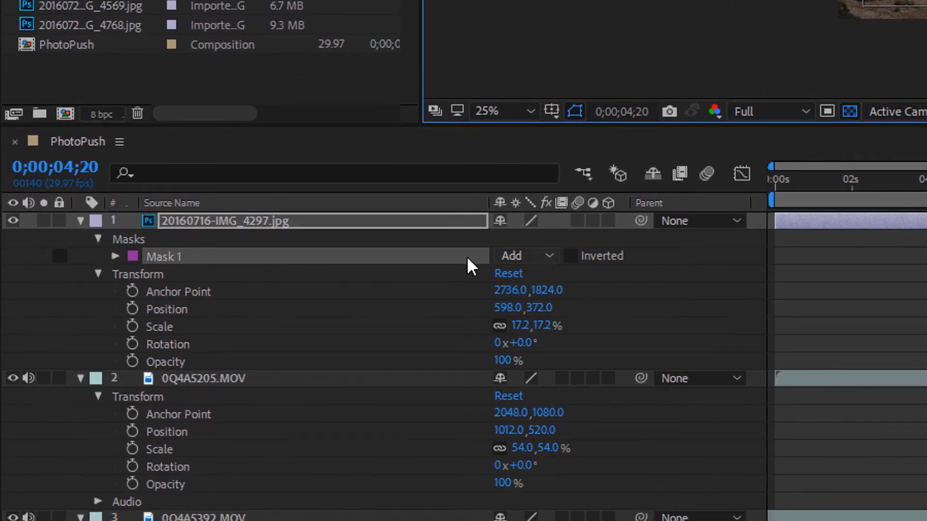
{"action": "left_click", "coordinate": [236, 266]}
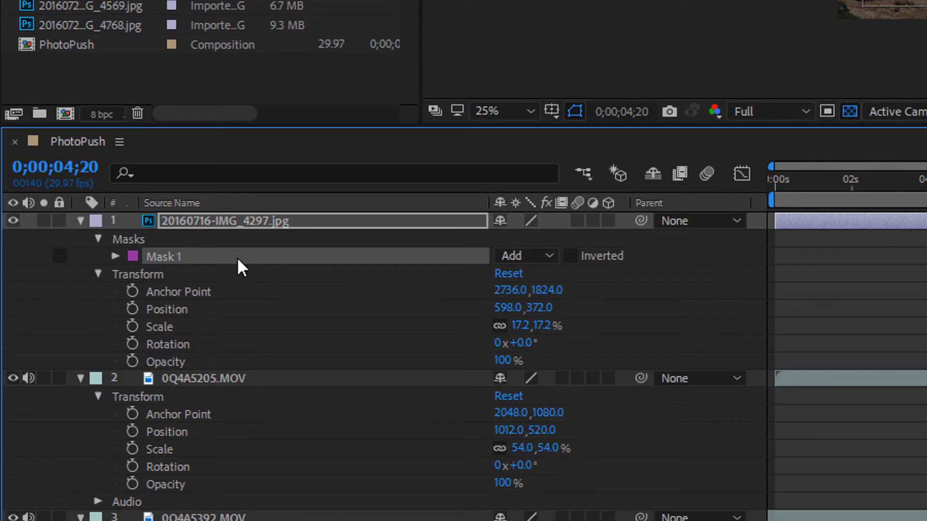
{"action": "key", "text": "Delete"}
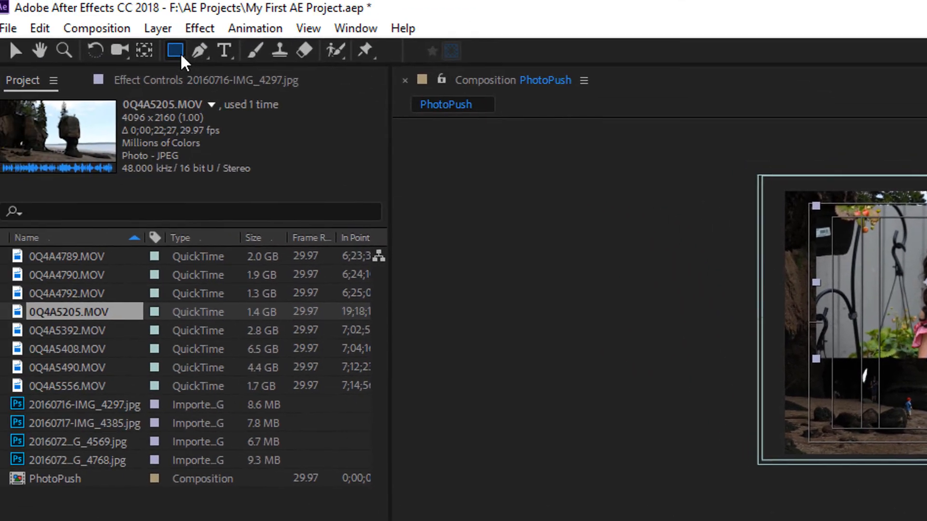
Draw an elliptical mask around the girl on the 20160716-IMG_4297.jpg photo and set its Mask Feather to 298 pixels.
{"action": "left_click", "coordinate": [186, 57]}
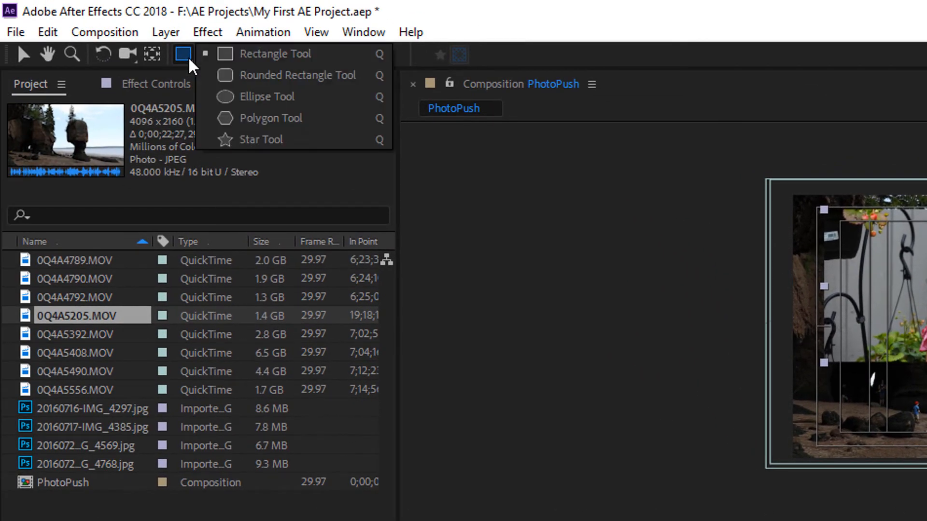
{"action": "left_click", "coordinate": [225, 96]}
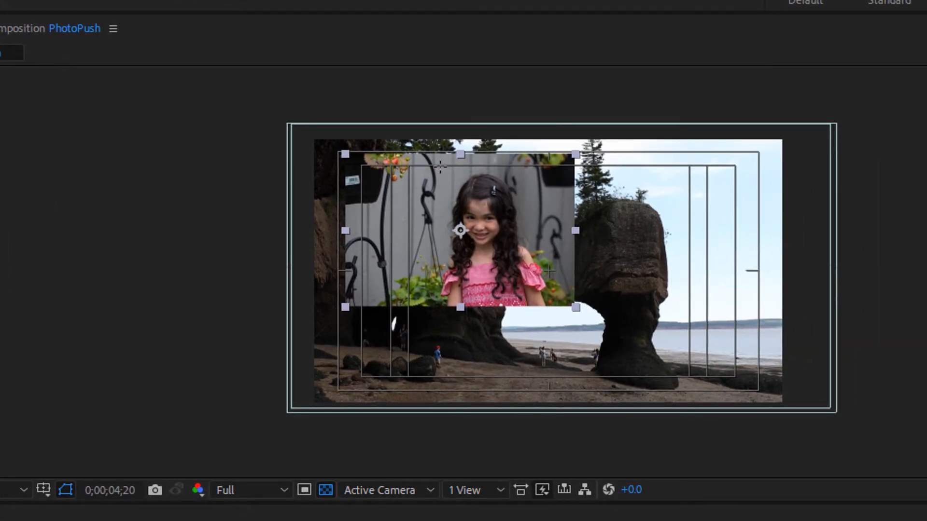
{"action": "left_click_drag", "start_coordinate": [440, 166], "coordinate": [540, 312]}
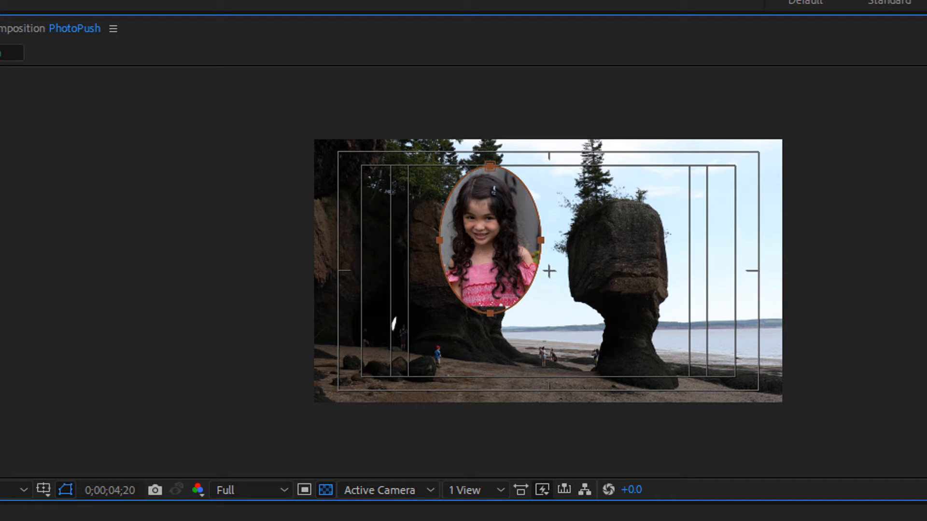
{"action": "key", "text": "ctrl+z"}
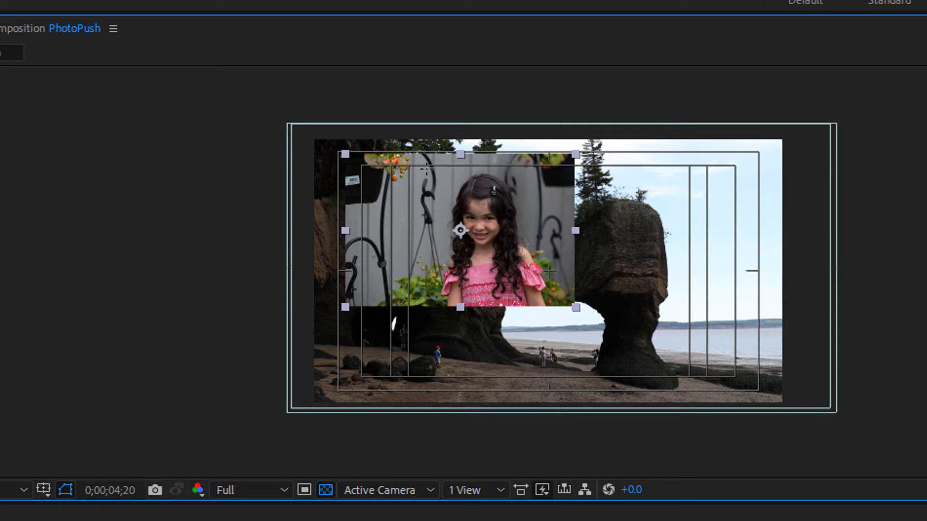
{"action": "left_click_drag", "start_coordinate": [426, 167], "coordinate": [549, 313]}
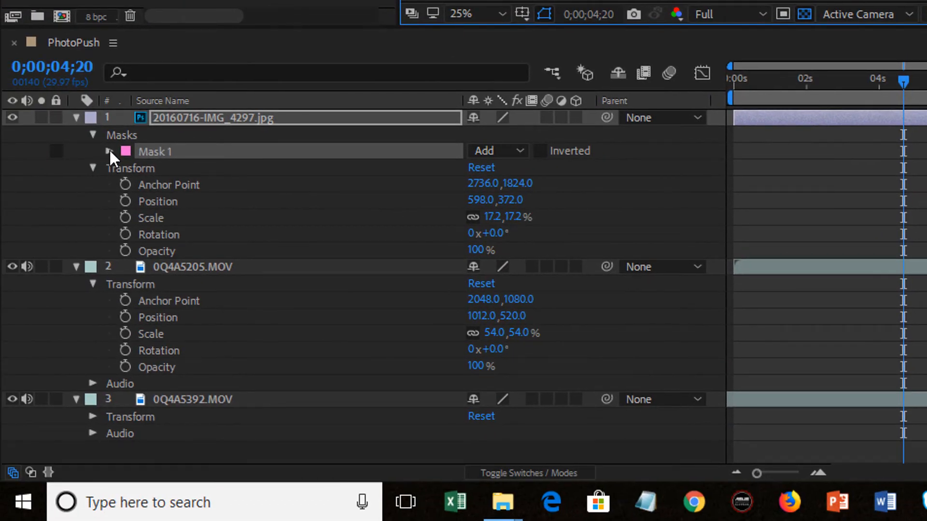
{"action": "left_click", "coordinate": [109, 150]}
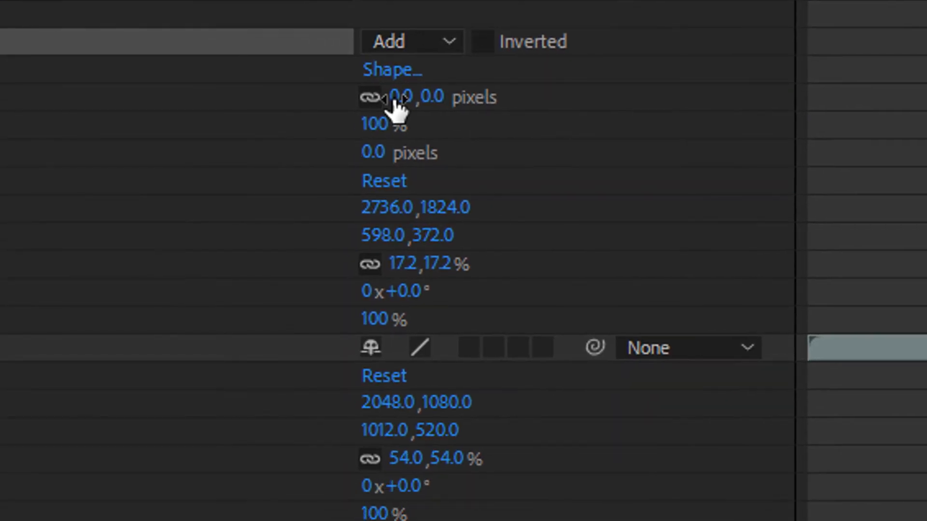
{"action": "left_click_drag", "start_coordinate": [393, 101], "coordinate": [759, 94]}
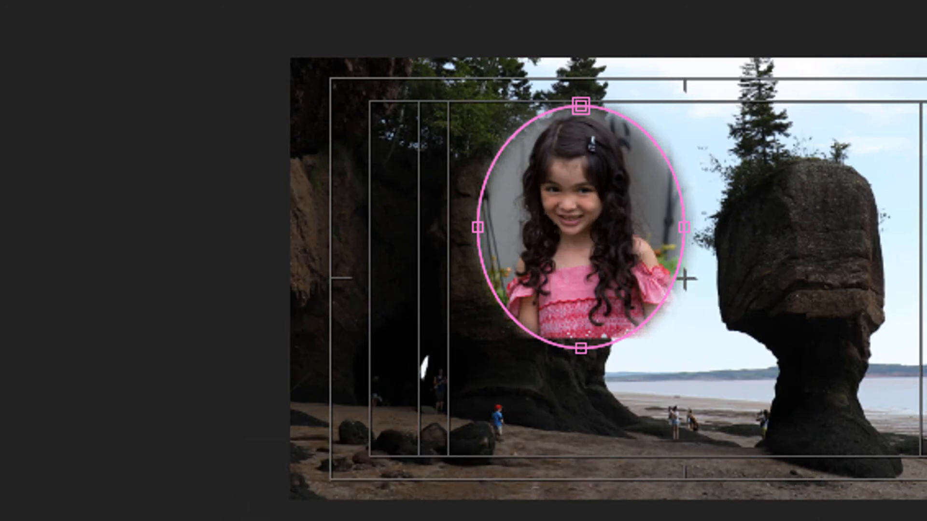
Examine the feathered edge of the elliptical photo mask at several magnifications.
{"action": "left_click", "coordinate": [536, 211]}
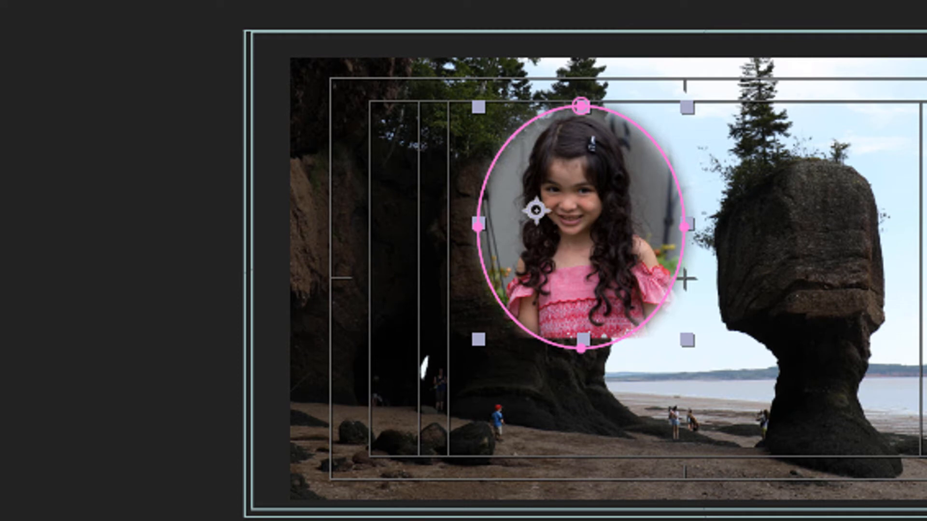
{"action": "key", "text": "period"}
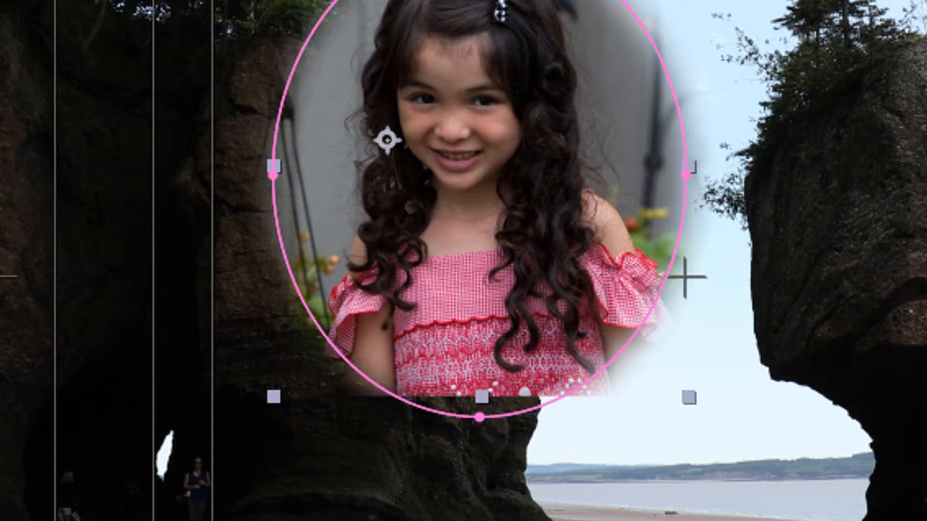
{"action": "key", "text": "comma"}
{"action": "key", "text": "period"}
{"action": "key", "text": "period"}
{"action": "key", "text": "comma"}
{"action": "key", "text": "comma"}
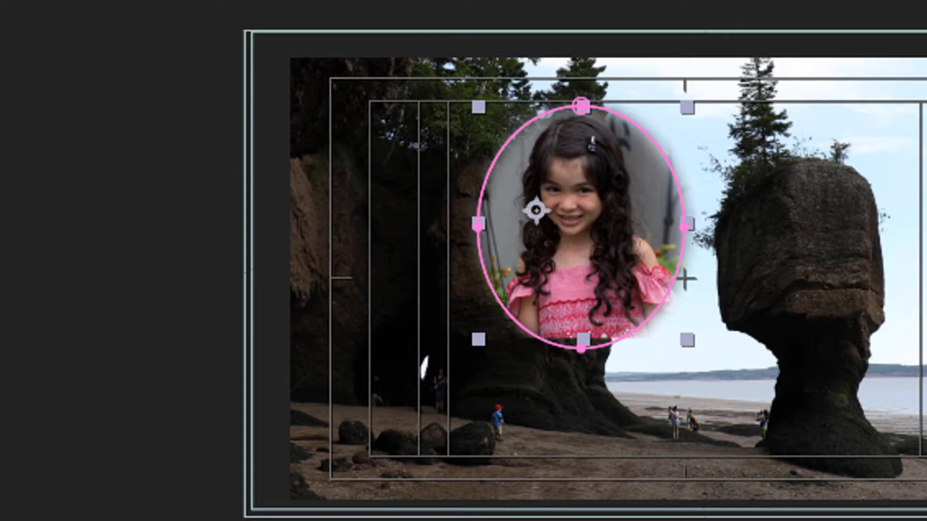
{"action": "key", "text": "period"}
{"action": "key", "text": "period"}
{"action": "key", "text": "comma"}
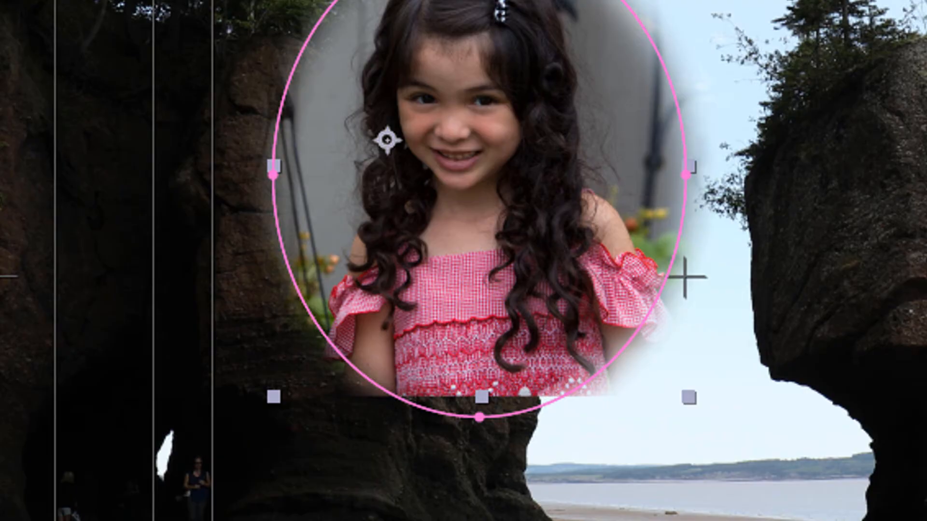
{"action": "key", "text": "comma"}
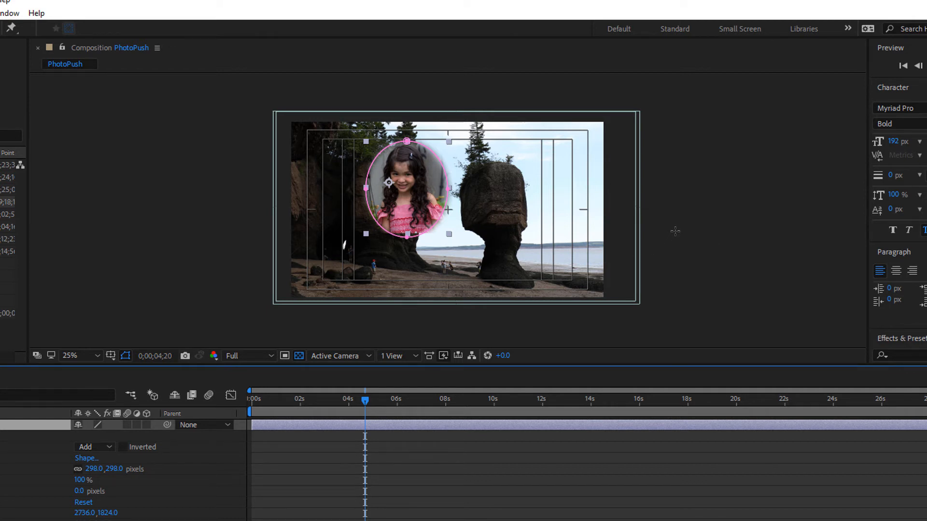
{"action": "scroll", "coordinate": [674, 231], "scroll_direction": "up", "scroll_amount": 3}
{"action": "scroll", "coordinate": [675, 231], "scroll_direction": "down", "scroll_amount": 2}
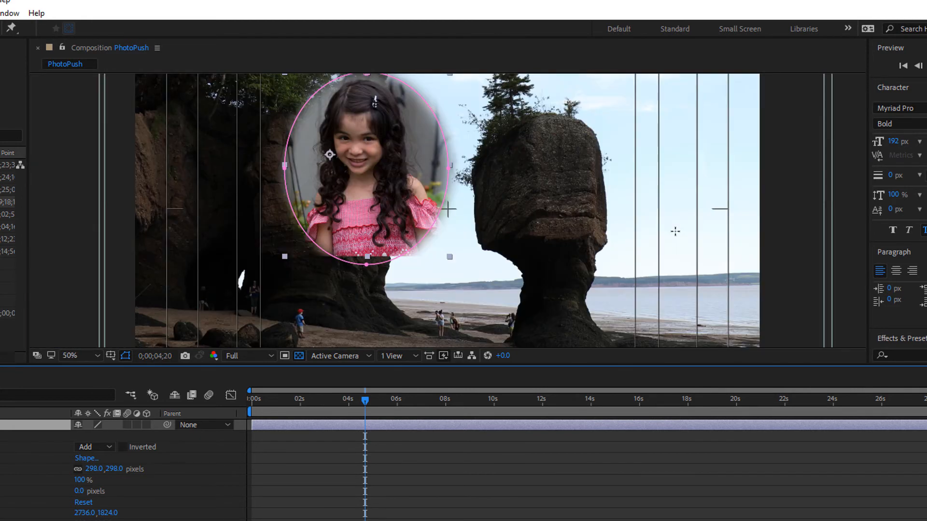
{"action": "scroll", "coordinate": [674, 231], "scroll_direction": "down", "scroll_amount": 2}
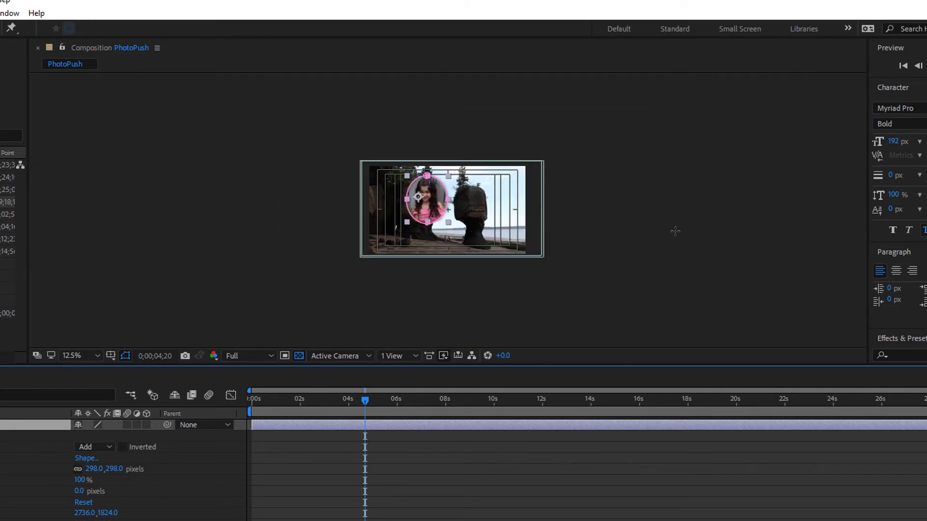
{"action": "scroll", "coordinate": [675, 231], "scroll_direction": "up", "scroll_amount": 2}
{"action": "scroll", "coordinate": [674, 231], "scroll_direction": "down", "scroll_amount": 1}
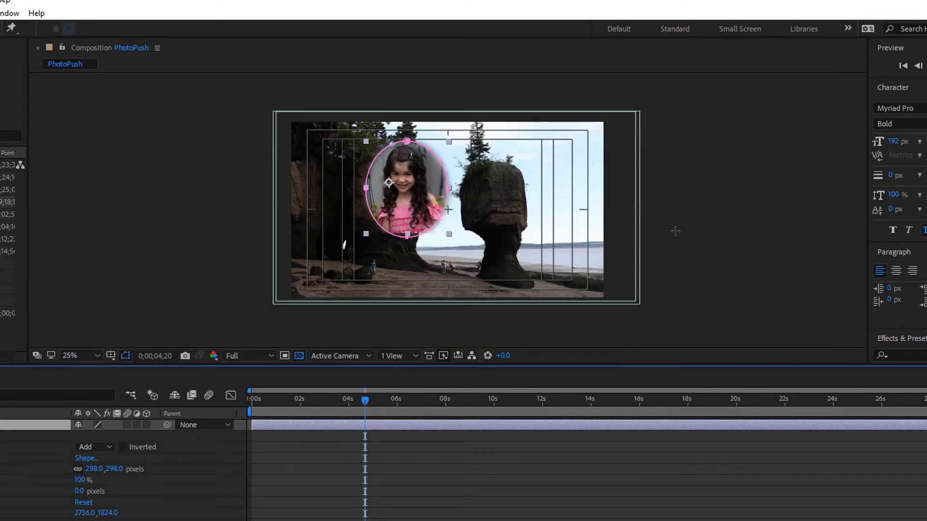
{"action": "scroll", "coordinate": [675, 231], "scroll_direction": "up", "scroll_amount": 1}
Set the Mask Feather of the elliptical photo mask to 665 pixels.
{"action": "left_click_drag", "start_coordinate": [104, 469], "coordinate": [328, 456]}
{"action": "key", "text": "comma"}
{"action": "left_click", "coordinate": [332, 428]}
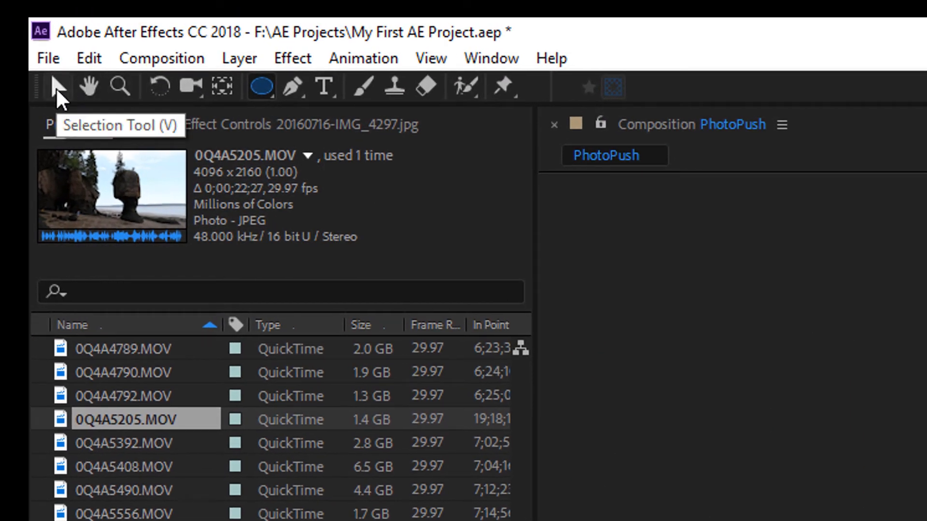
Move the masked 20160716-IMG_4297.jpg photo to the right half of the frame at position 1166, 448.
{"action": "left_click", "coordinate": [57, 88]}
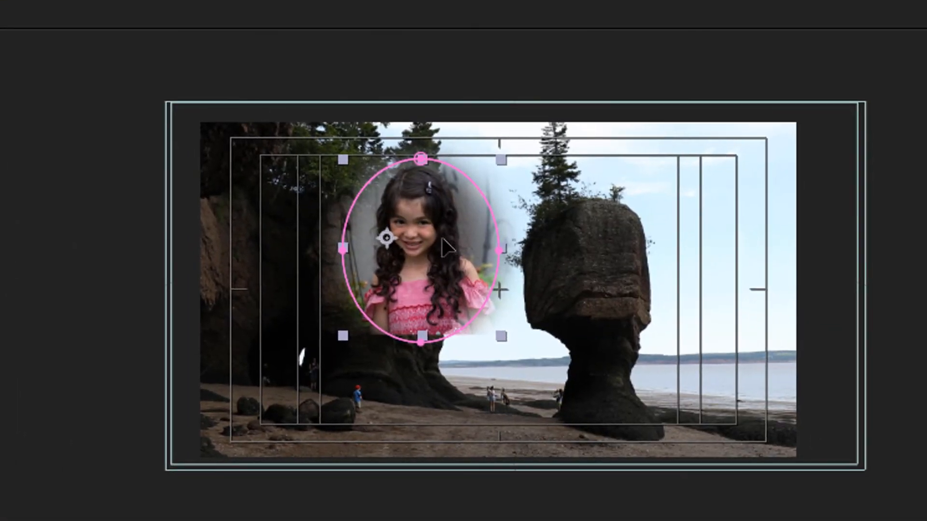
{"action": "left_click_drag", "start_coordinate": [449, 238], "coordinate": [319, 231]}
{"action": "left_click_drag", "start_coordinate": [465, 303], "coordinate": [339, 233]}
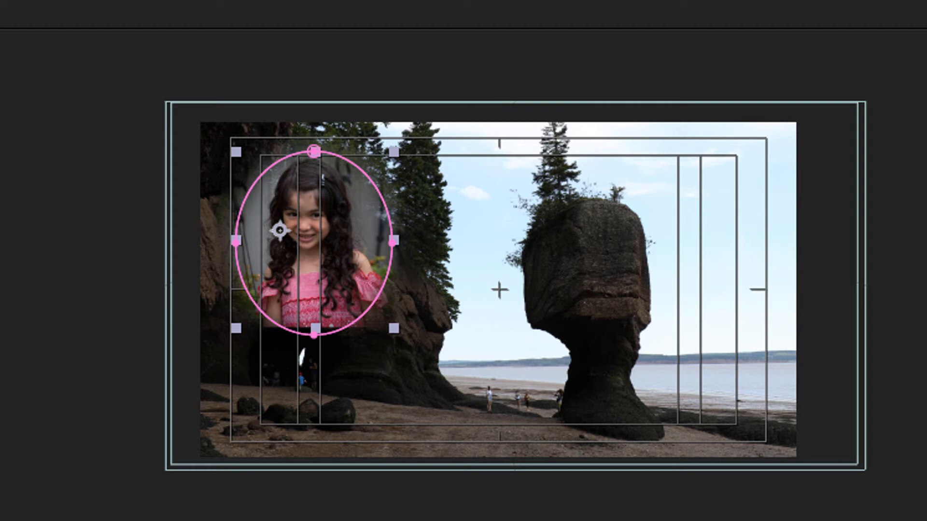
{"action": "left_click_drag", "start_coordinate": [329, 262], "coordinate": [610, 289]}
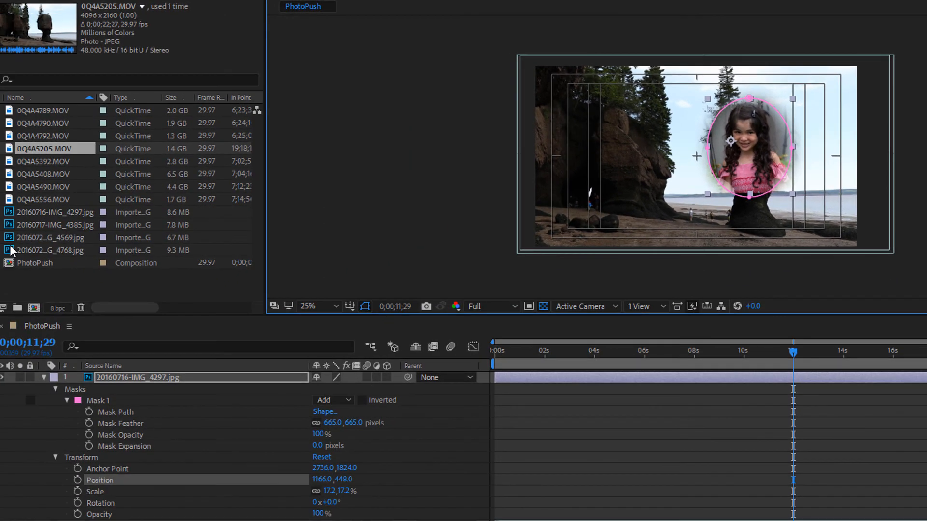
Add 20160725-IMG_4768.jpg to the PhotoPush composition as a layer between 20160716-IMG_4297.jpg and 0Q4A5205.MOV.
{"action": "left_click", "coordinate": [11, 250]}
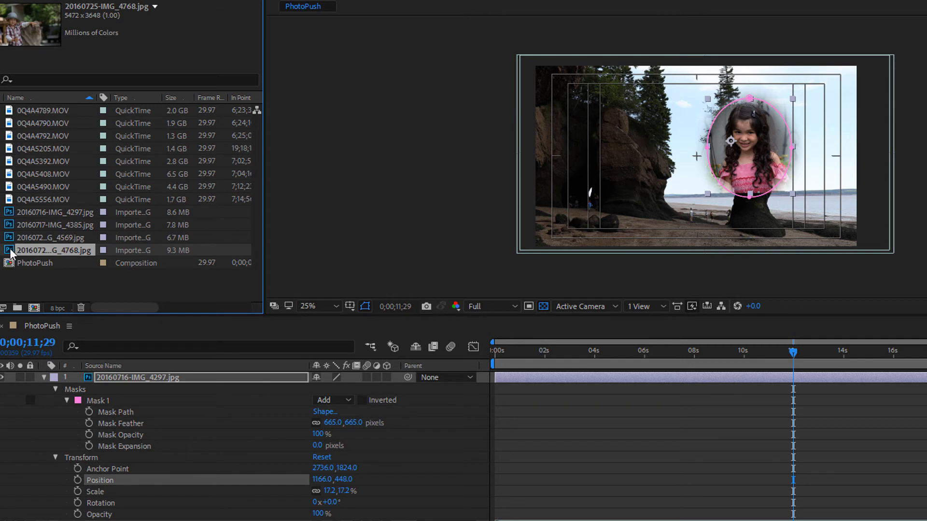
{"action": "left_click_drag", "start_coordinate": [11, 251], "coordinate": [687, 191]}
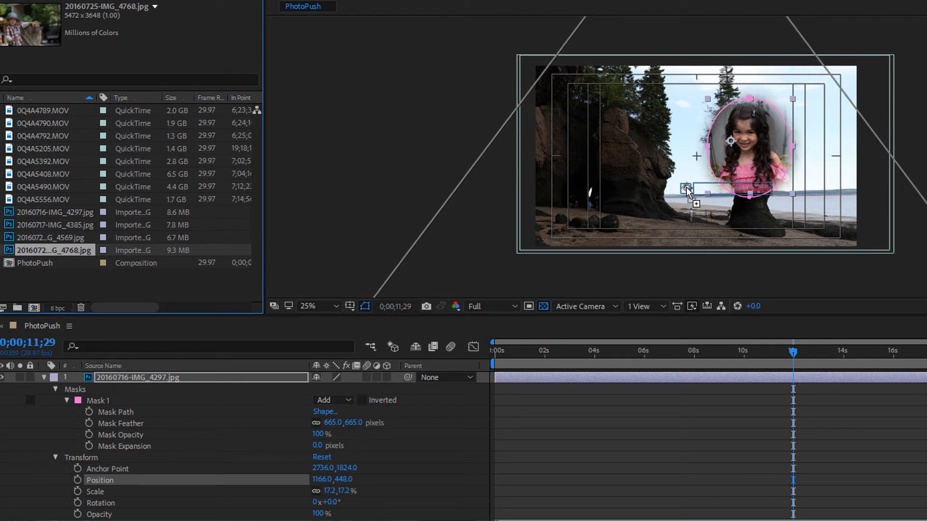
{"action": "left_click_drag", "start_coordinate": [688, 191], "coordinate": [642, 438]}
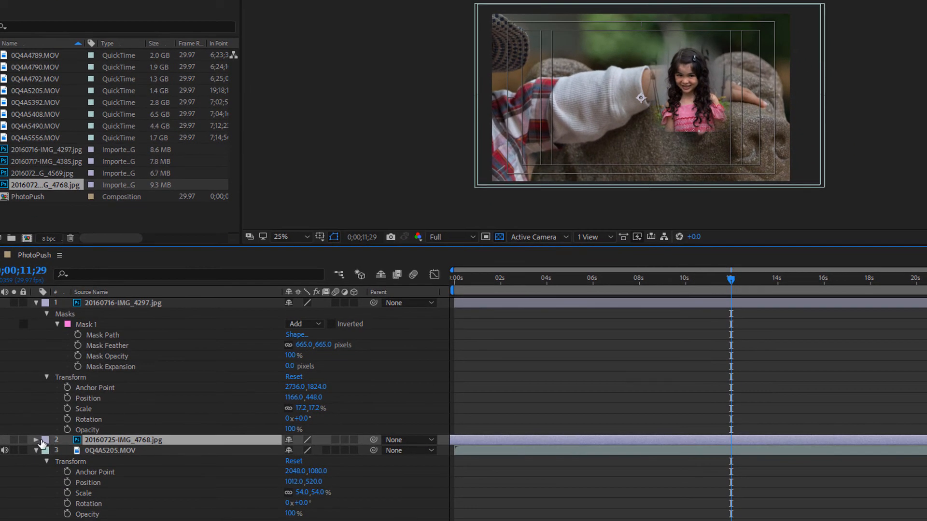
Scale the 20160725-IMG_4768.jpg photo down so the whole boy fits in the frame and move it to the left.
{"action": "left_click", "coordinate": [37, 440]}
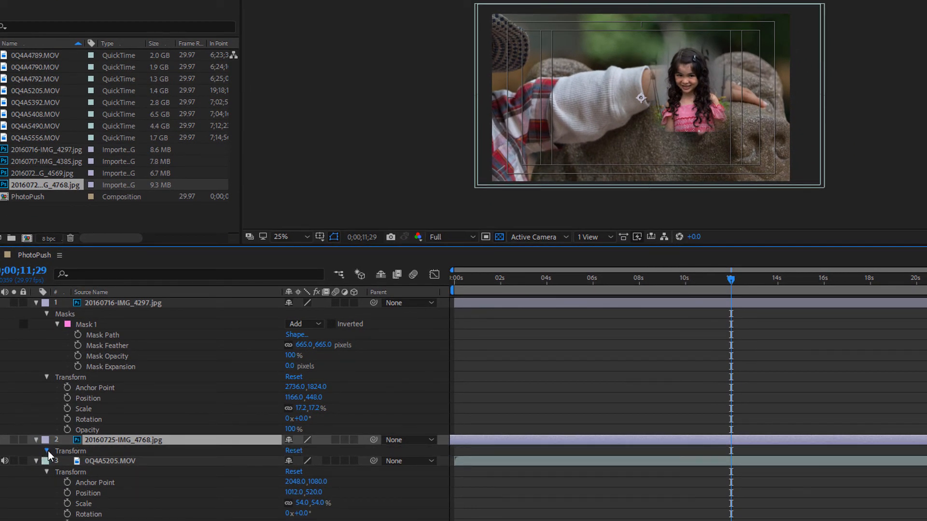
{"action": "left_click", "coordinate": [46, 451]}
{"action": "left_click", "coordinate": [293, 482]}
{"action": "left_click_drag", "start_coordinate": [293, 482], "coordinate": [262, 484]}
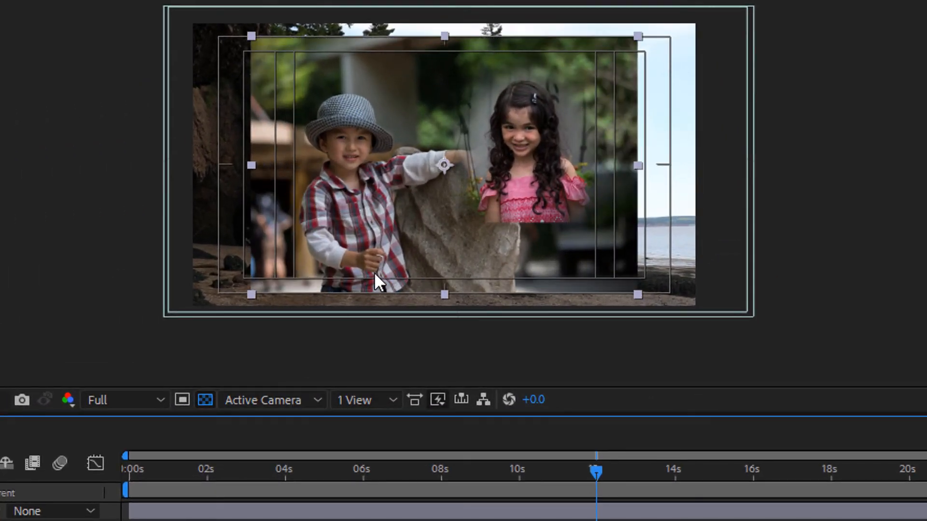
{"action": "left_click_drag", "start_coordinate": [408, 226], "coordinate": [343, 210]}
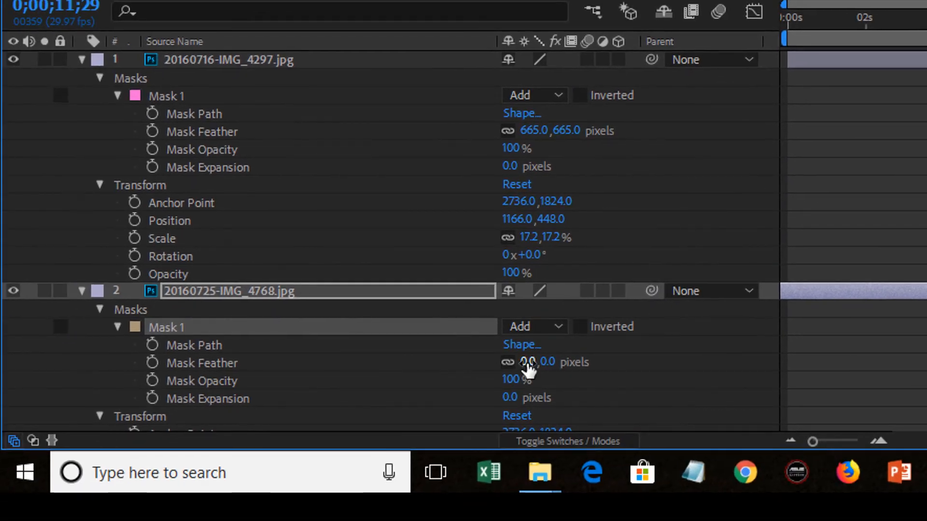
Set the Mask Feather of the 20160725-IMG_4768.jpg mask to 994 pixels and move the current time to 0;00;03;03.
{"action": "left_click_drag", "start_coordinate": [527, 368], "coordinate": [803, 325]}
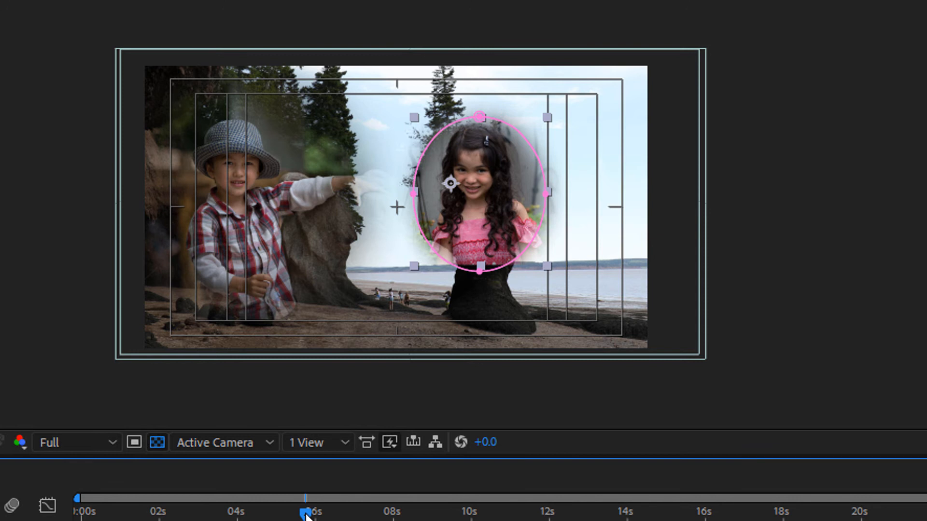
{"action": "left_click_drag", "start_coordinate": [306, 515], "coordinate": [201, 514]}
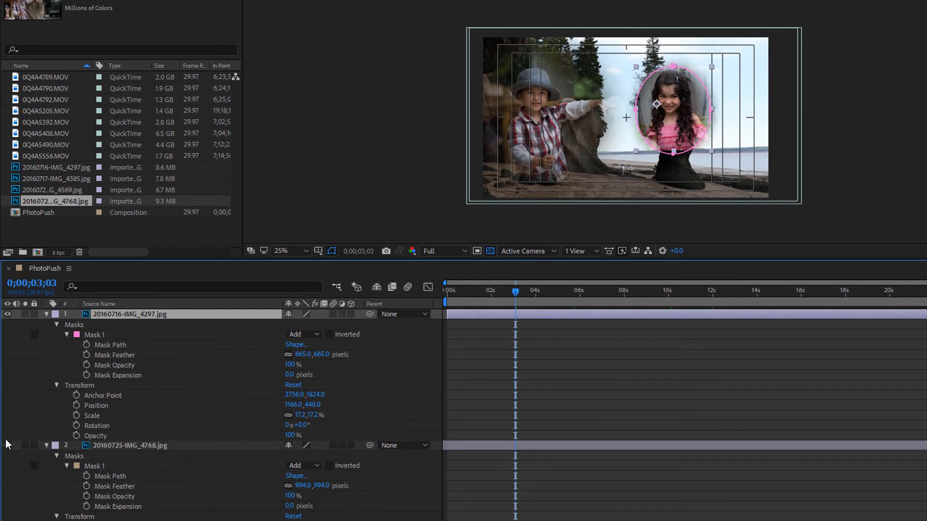
Hide the 20160716-IMG_4297.jpg layer, select 20160725-IMG_4768.jpg and move the current time to 0;00;01;28.
{"action": "left_click", "coordinate": [7, 445]}
{"action": "left_click", "coordinate": [7, 314]}
{"action": "left_click", "coordinate": [638, 291]}
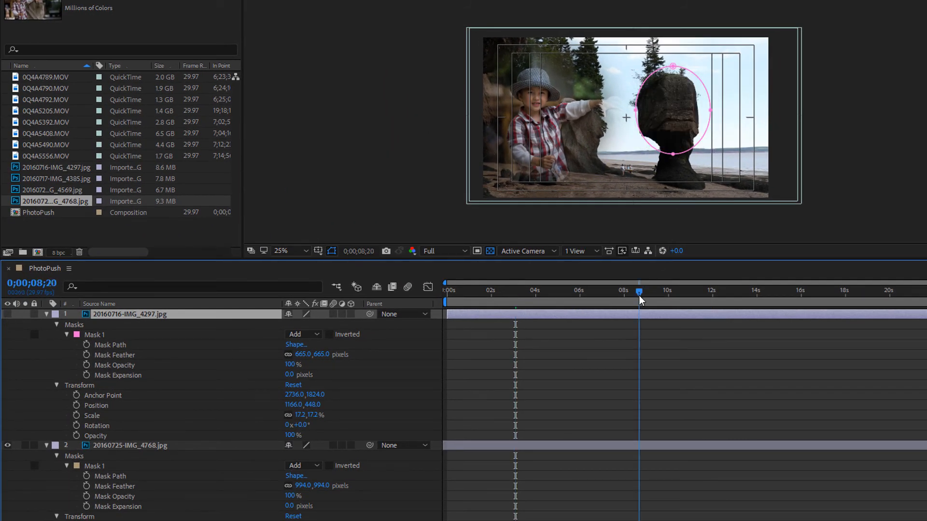
{"action": "left_click", "coordinate": [622, 445]}
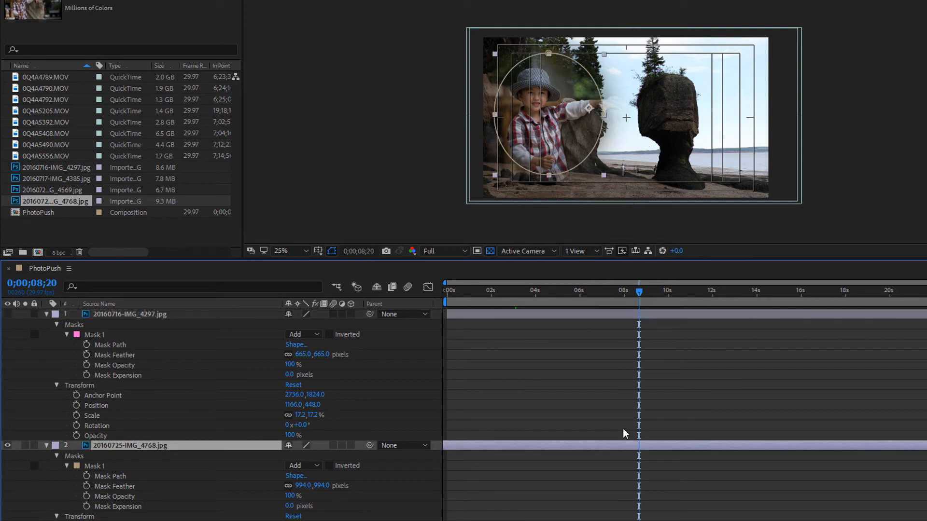
{"action": "left_click", "coordinate": [504, 291]}
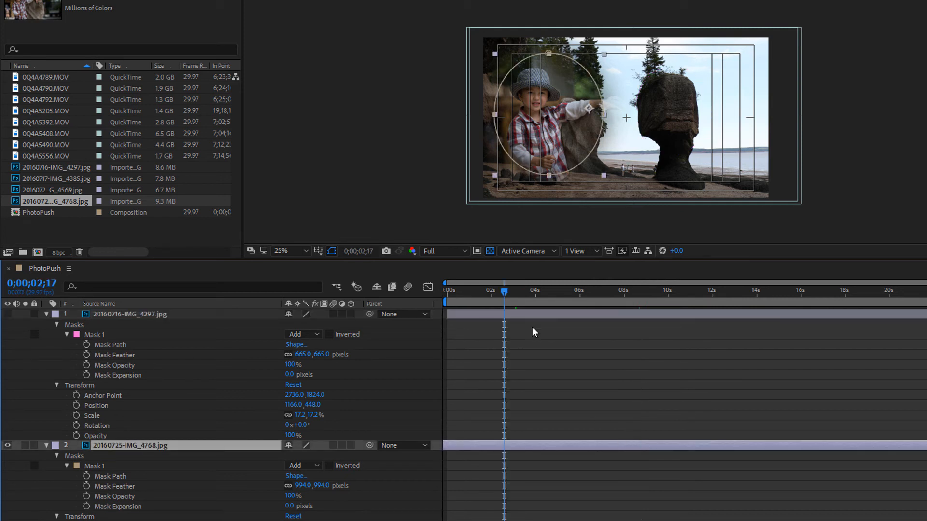
{"action": "left_click_drag", "start_coordinate": [531, 294], "coordinate": [490, 296]}
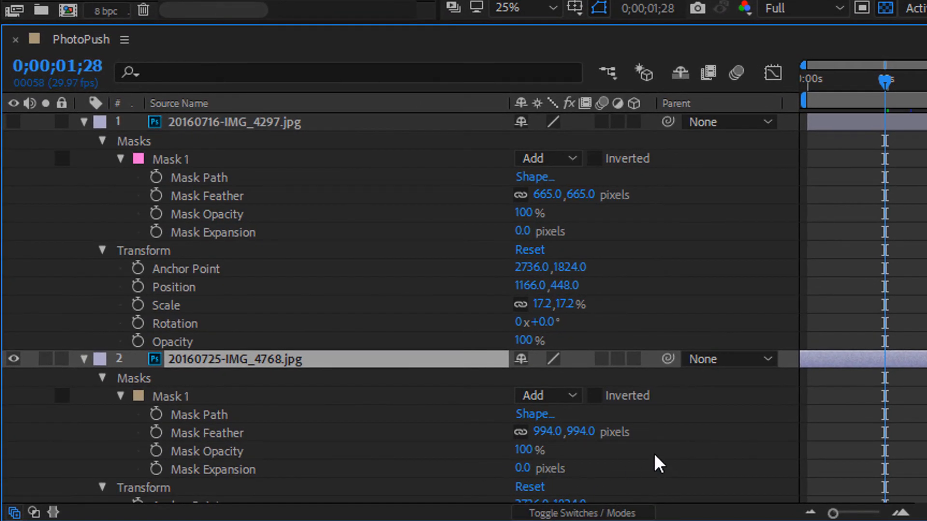
Move the 20160725-IMG_4768.jpg photo horizontally out past the left edge of the frame to position -276, 476.
{"action": "scroll", "coordinate": [653, 453], "scroll_direction": "down", "scroll_amount": 3}
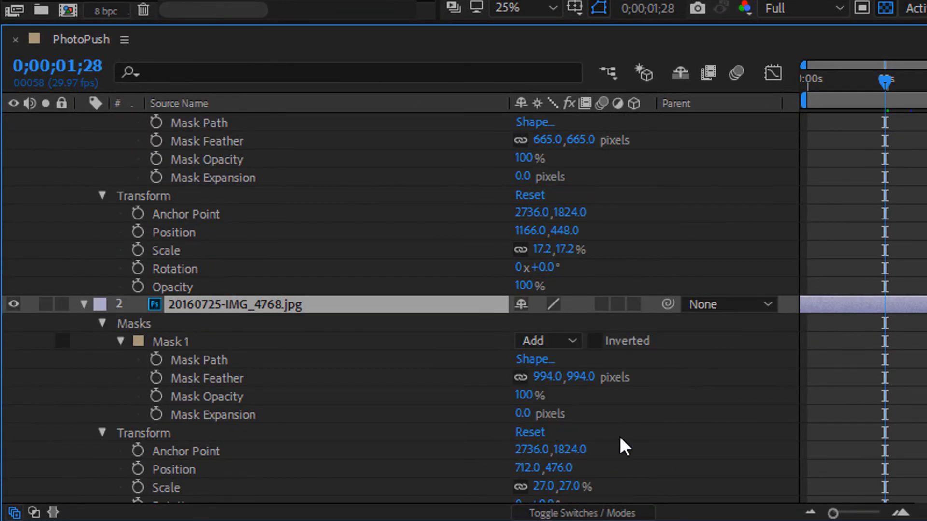
{"action": "scroll", "coordinate": [618, 436], "scroll_direction": "down", "scroll_amount": 3}
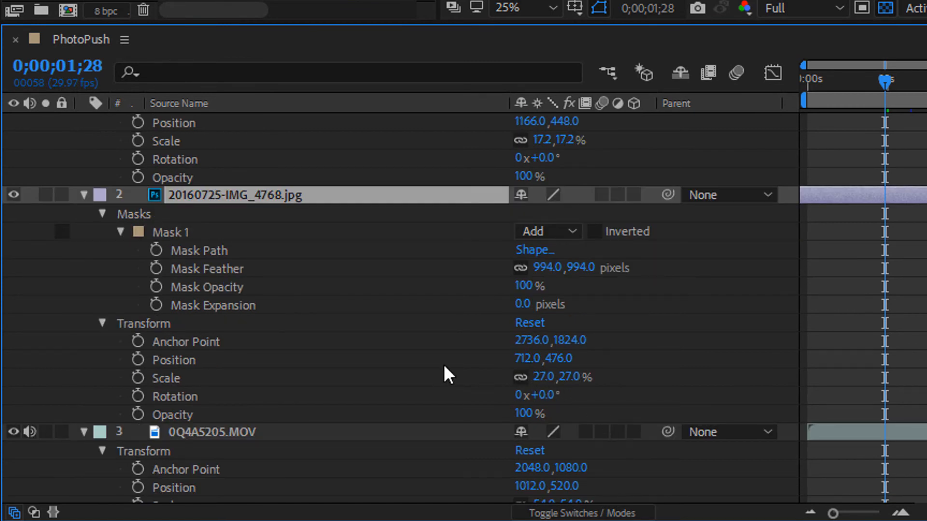
{"action": "left_click_drag", "start_coordinate": [527, 361], "coordinate": [5, 377]}
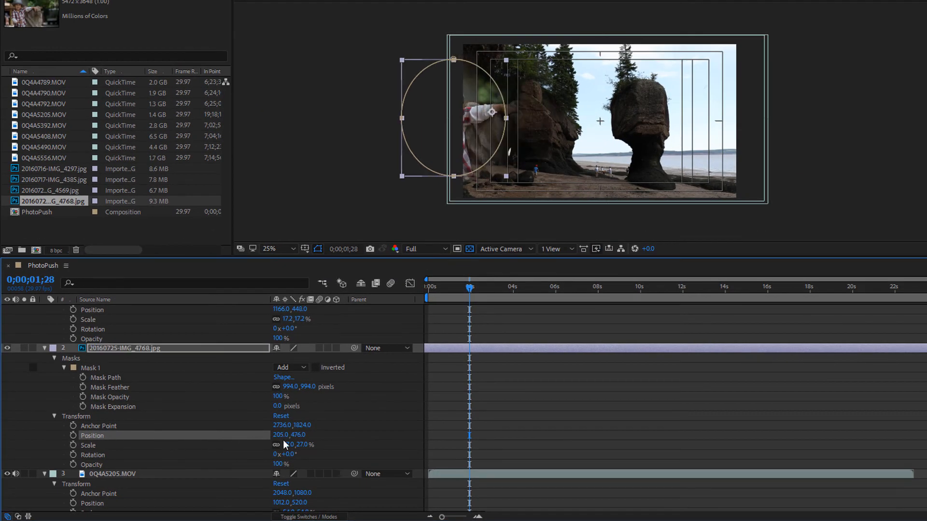
{"action": "left_click_drag", "start_coordinate": [284, 436], "coordinate": [29, 428]}
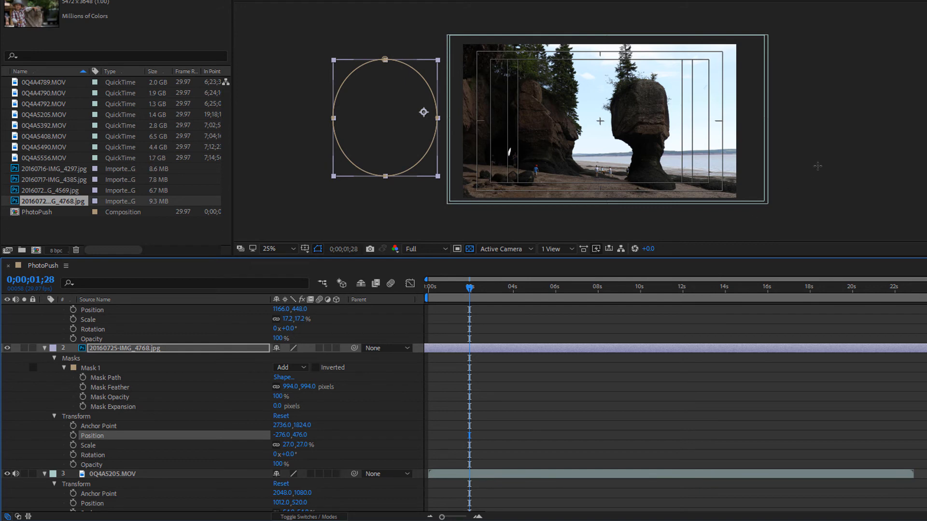
Enable Position keyframing for 20160725-IMG_4768.jpg with a first keyframe at about 0;00;01;26.
{"action": "scroll", "coordinate": [817, 166], "scroll_direction": "up", "scroll_amount": 4}
{"action": "scroll", "coordinate": [818, 166], "scroll_direction": "down", "scroll_amount": 5}
{"action": "scroll", "coordinate": [817, 167], "scroll_direction": "up", "scroll_amount": 1}
{"action": "scroll", "coordinate": [849, 116], "scroll_direction": "down", "scroll_amount": 1}
{"action": "key", "text": "period"}
{"action": "key", "text": "Page_Up"}
{"action": "key", "text": "Page_Up"}
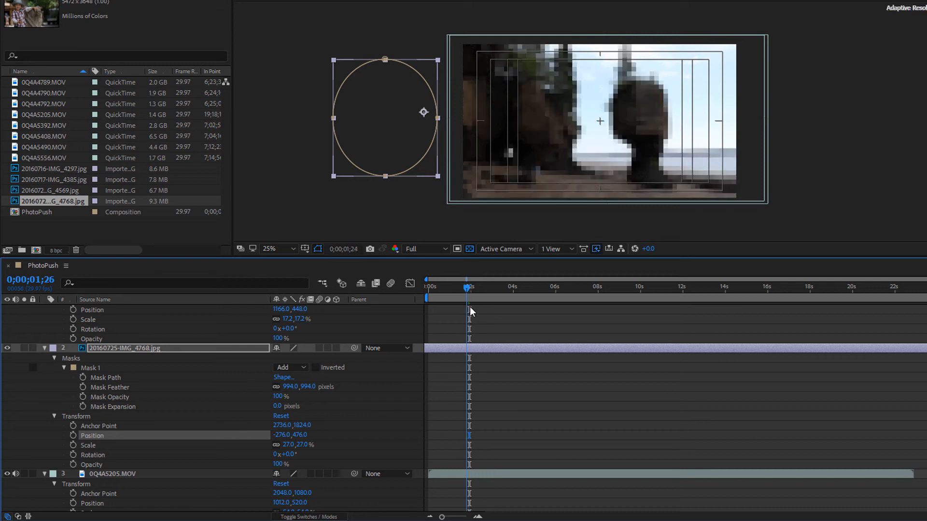
{"action": "left_click", "coordinate": [73, 436]}
Add a Position keyframe of 626, 476 for the boy photo at 0;00;08;00 and apply Easy Ease In to it.
{"action": "left_click_drag", "start_coordinate": [491, 300], "coordinate": [598, 290]}
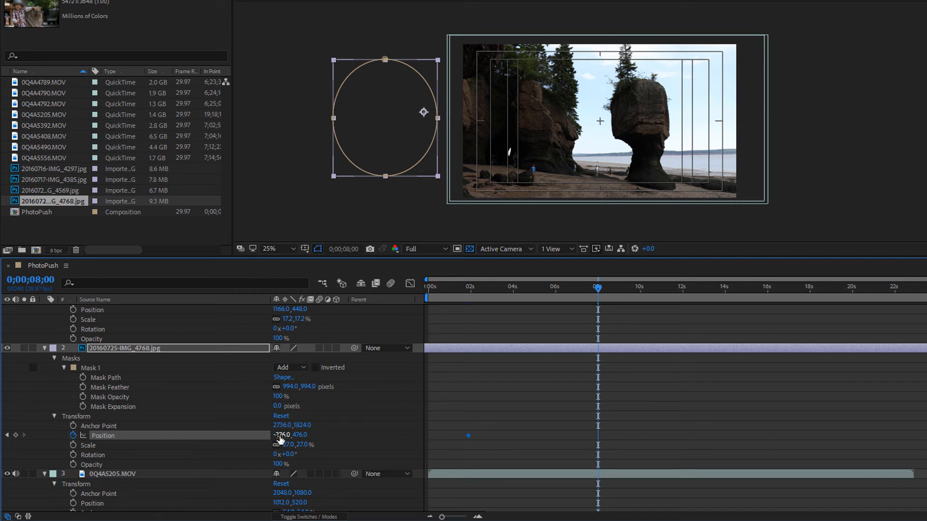
{"action": "left_click_drag", "start_coordinate": [280, 438], "coordinate": [599, 434]}
{"action": "right_click", "coordinate": [599, 436]}
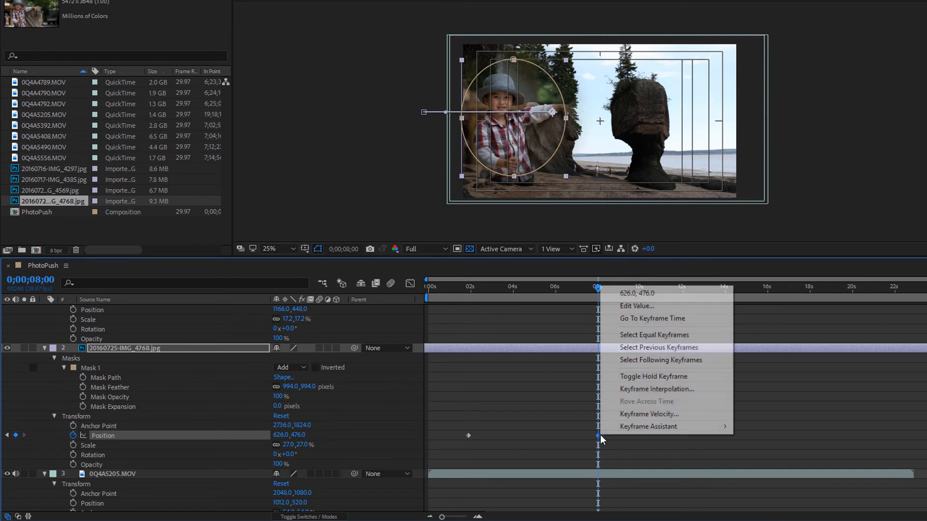
{"action": "mouse_move", "coordinate": [633, 426]}
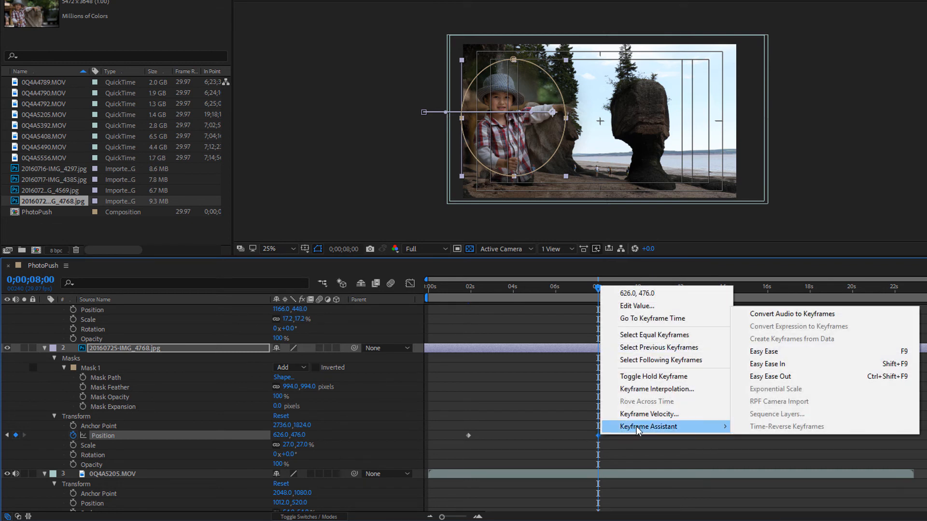
{"action": "left_click", "coordinate": [791, 363]}
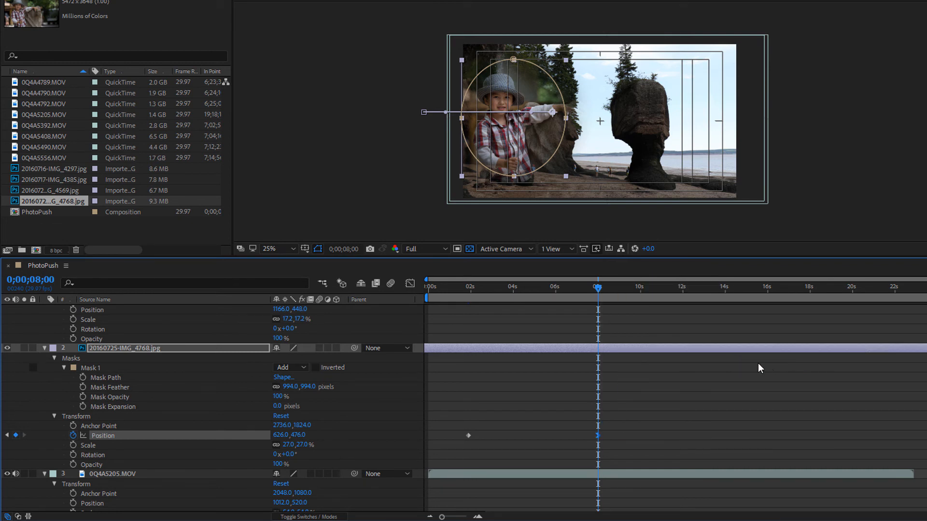
Preview the boy photo's slide-in from 0;00;00;28 and move its second Position keyframe earlier to just before the 6-second mark.
{"action": "left_click_drag", "start_coordinate": [598, 289], "coordinate": [454, 293]}
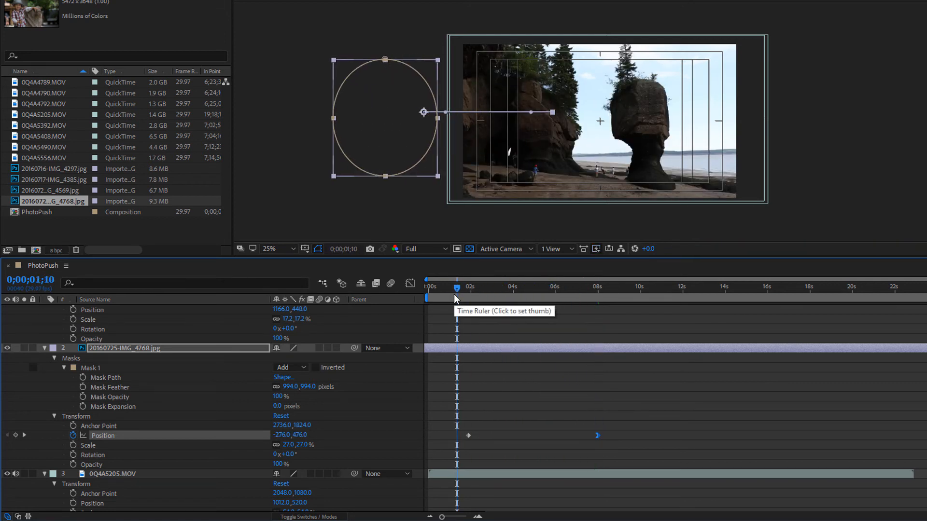
{"action": "key", "text": "space"}
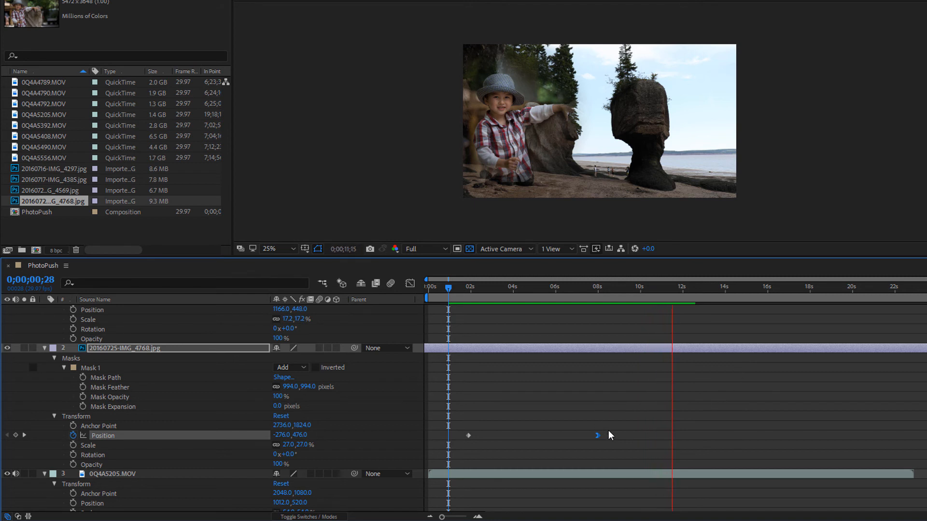
{"action": "left_click_drag", "start_coordinate": [595, 434], "coordinate": [551, 435]}
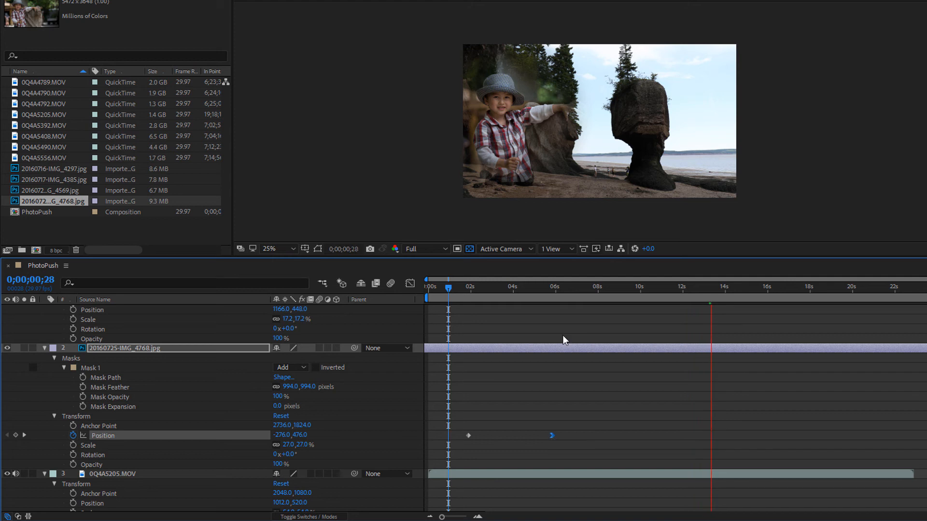
At 0;00;06;21, add two Pen tool points to the boy photo's elliptical mask, on its upper-right and lower-right curves.
{"action": "mouse_move", "coordinate": [483, 288]}
{"action": "left_mouse_down"}
{"action": "mouse_move", "coordinate": [473, 289]}
{"action": "mouse_move", "coordinate": [482, 289]}
{"action": "left_mouse_up"}
{"action": "left_click_drag", "start_coordinate": [509, 289], "coordinate": [572, 298]}
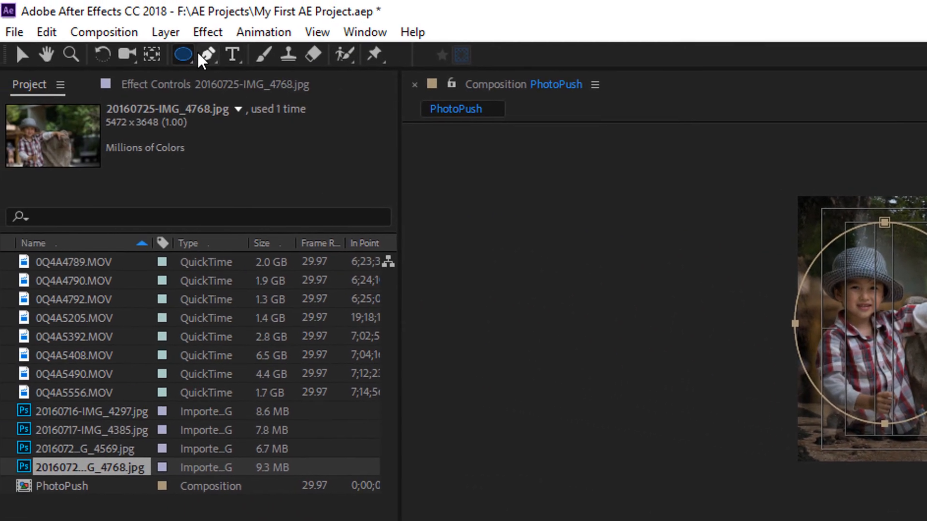
{"action": "left_click", "coordinate": [209, 56]}
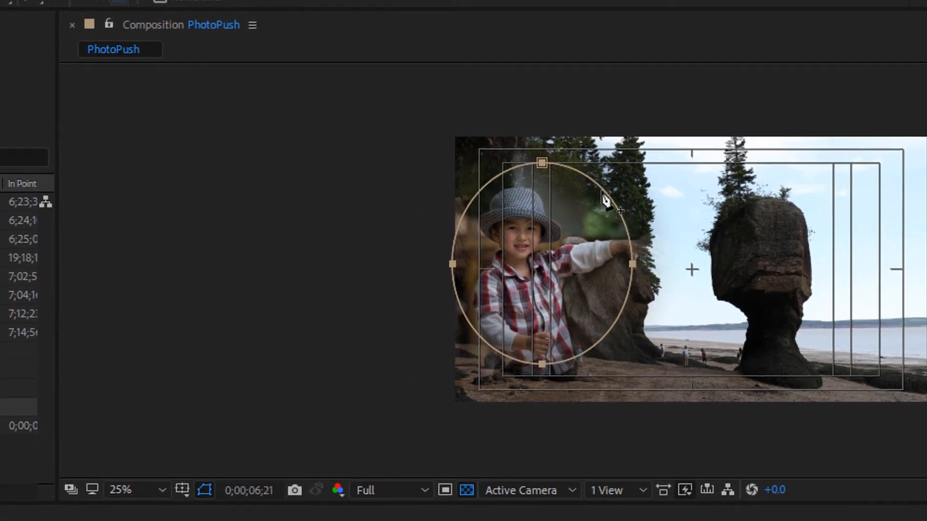
{"action": "left_click", "coordinate": [602, 190]}
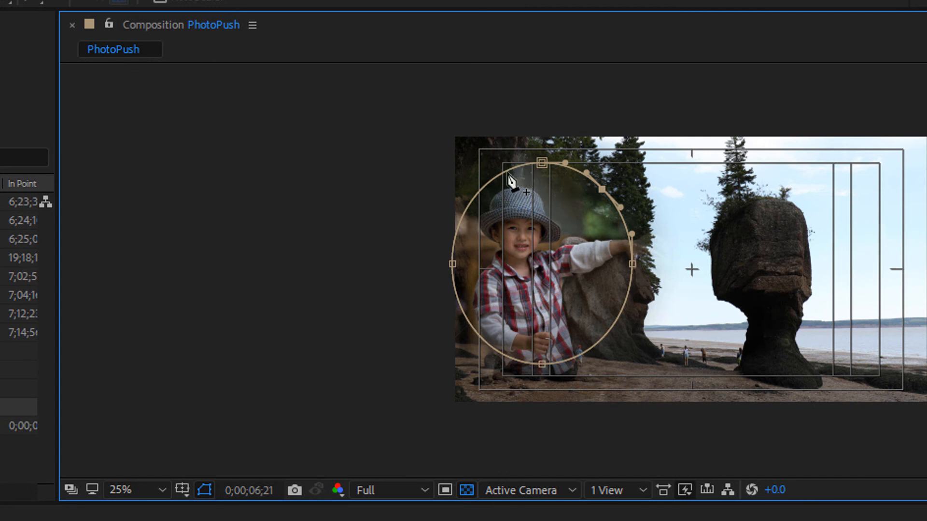
{"action": "left_click", "coordinate": [620, 315]}
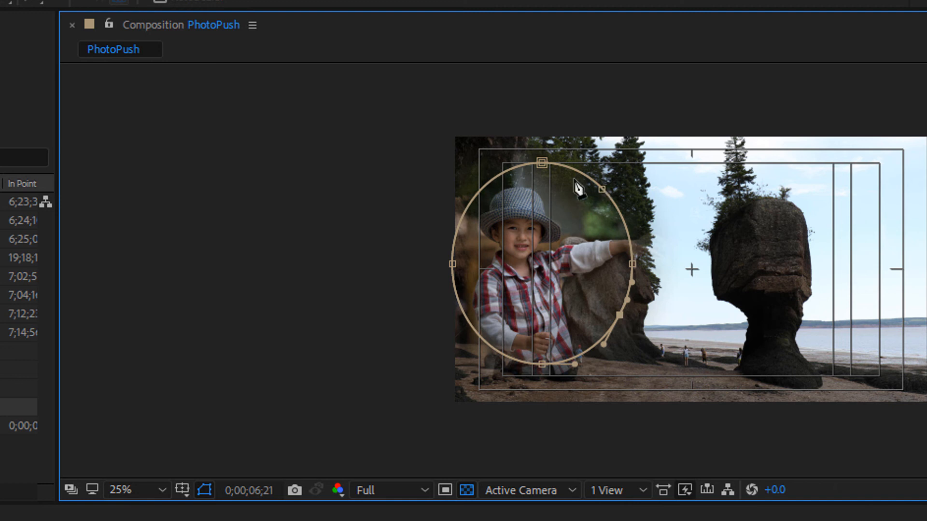
Reshape the boy's mask by pulling the upper-right curve inward, extending the right point past his hand, lowering the bottom and tightening the left side.
{"action": "left_click_drag", "start_coordinate": [573, 168], "coordinate": [587, 223]}
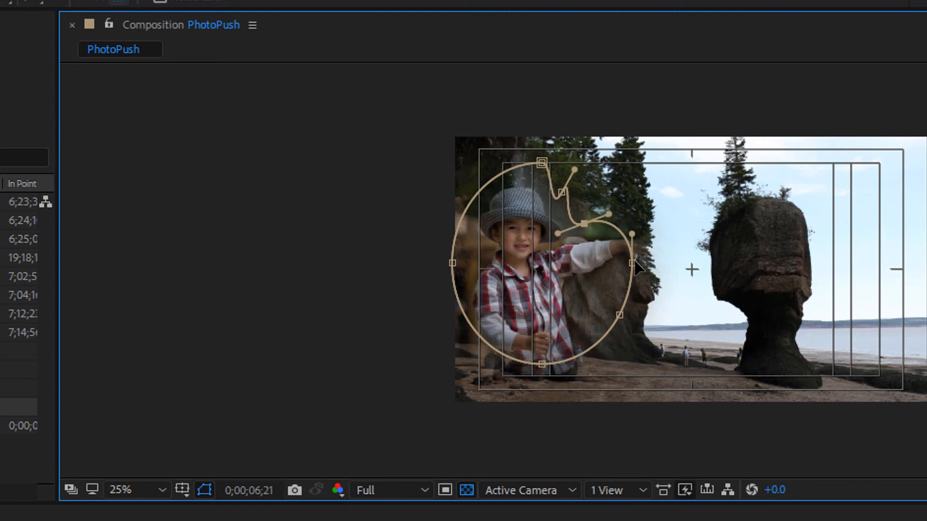
{"action": "left_click_drag", "start_coordinate": [632, 263], "coordinate": [655, 250]}
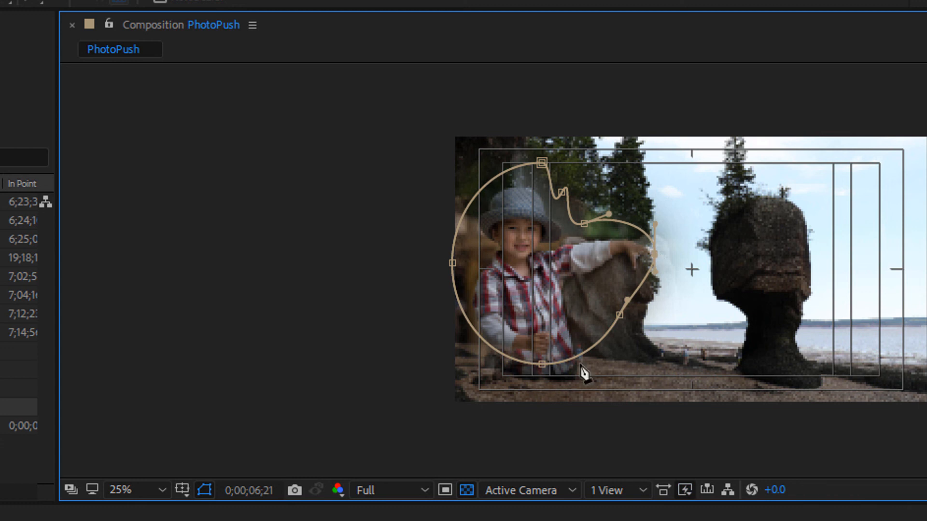
{"action": "mouse_move", "coordinate": [549, 369]}
{"action": "left_mouse_down"}
{"action": "mouse_move", "coordinate": [552, 434]}
{"action": "mouse_move", "coordinate": [548, 378]}
{"action": "left_mouse_up"}
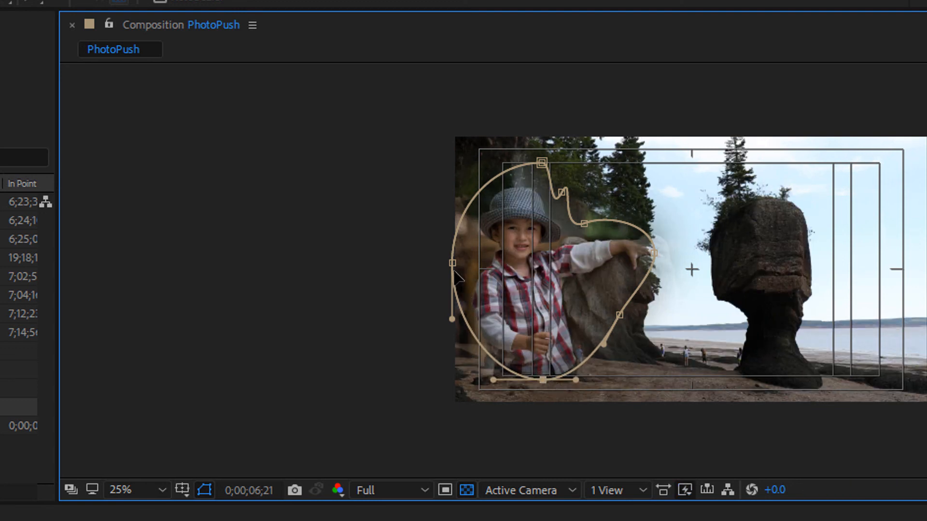
{"action": "left_click_drag", "start_coordinate": [454, 264], "coordinate": [470, 265]}
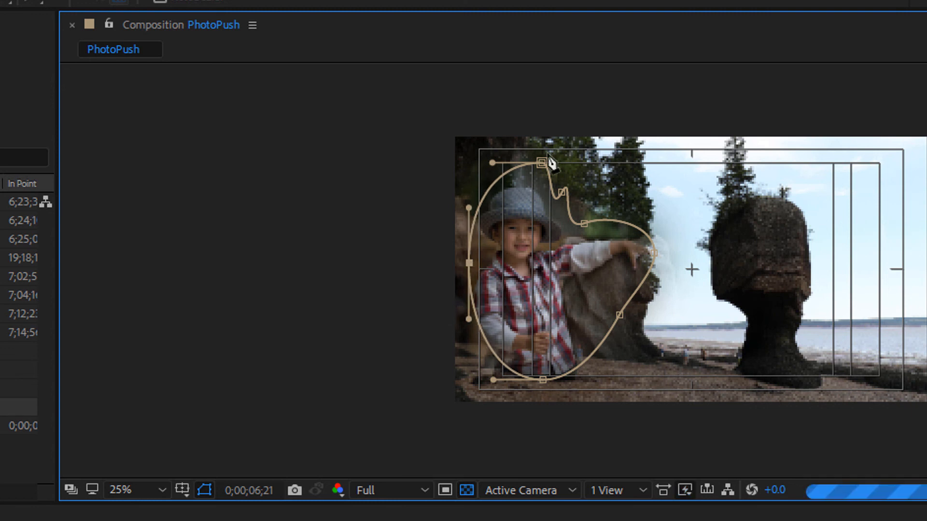
Add a curved point to the mask outline just above the boy's hat.
{"action": "left_click", "coordinate": [522, 172]}
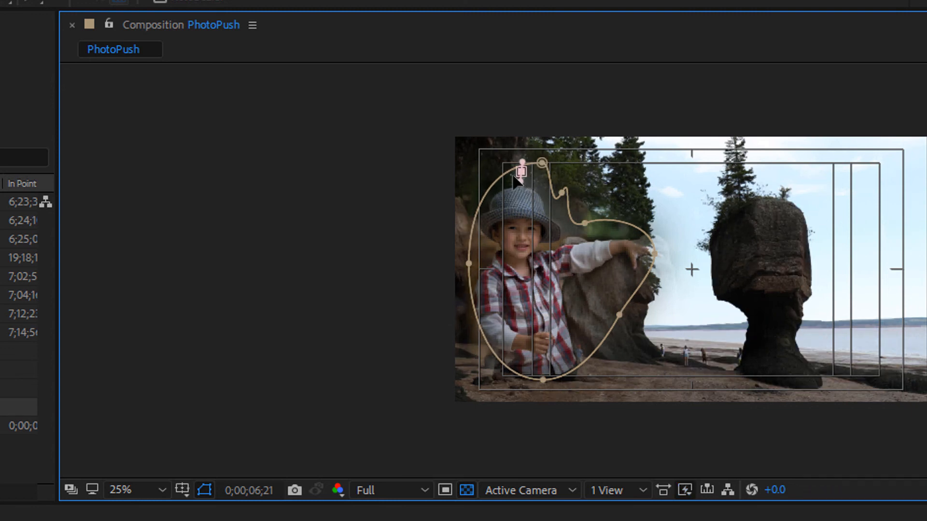
{"action": "left_click_drag", "start_coordinate": [521, 172], "coordinate": [478, 178]}
{"action": "left_click_drag", "start_coordinate": [530, 163], "coordinate": [519, 176]}
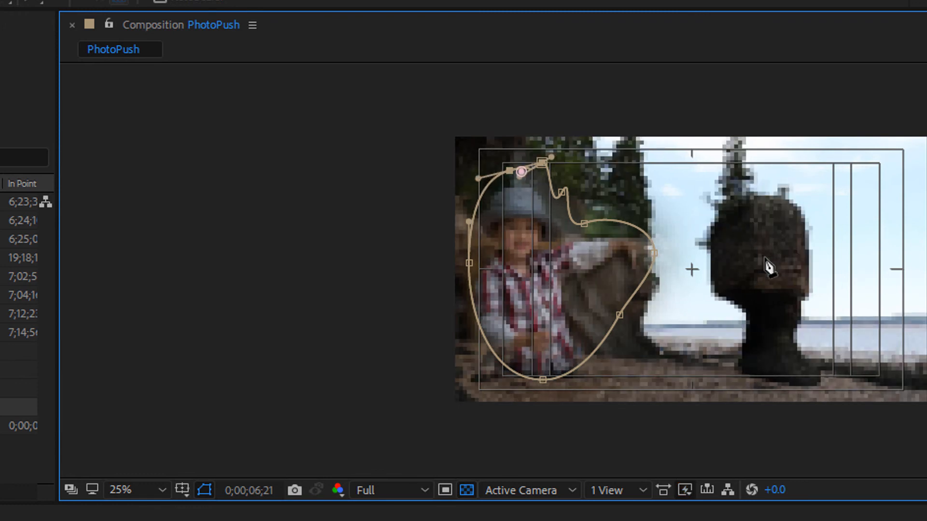
Lower the mask points above and beside the boy's hat to fit the outline closer to it, and preview the composition.
{"action": "left_click", "coordinate": [562, 193]}
{"action": "left_click_drag", "start_coordinate": [563, 198], "coordinate": [564, 201]}
{"action": "left_click", "coordinate": [542, 163]}
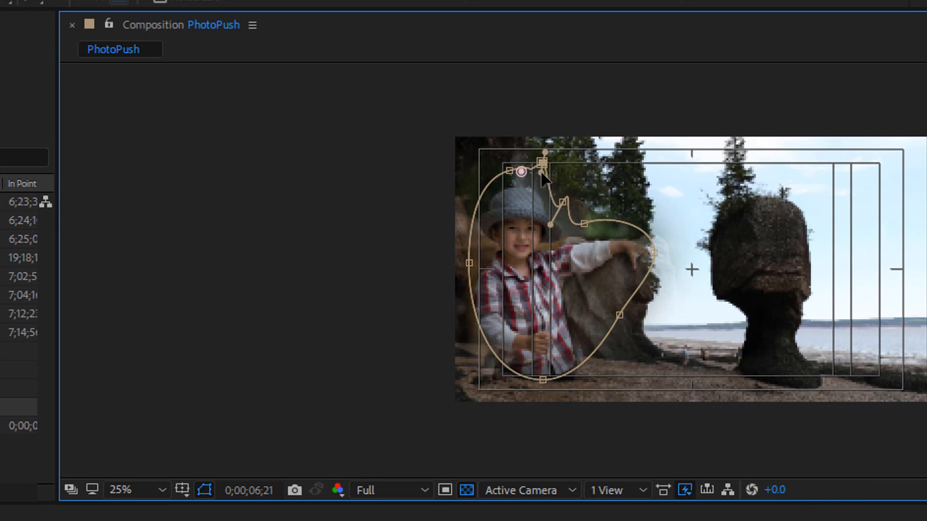
{"action": "left_click", "coordinate": [542, 166]}
{"action": "left_click_drag", "start_coordinate": [542, 165], "coordinate": [543, 179]}
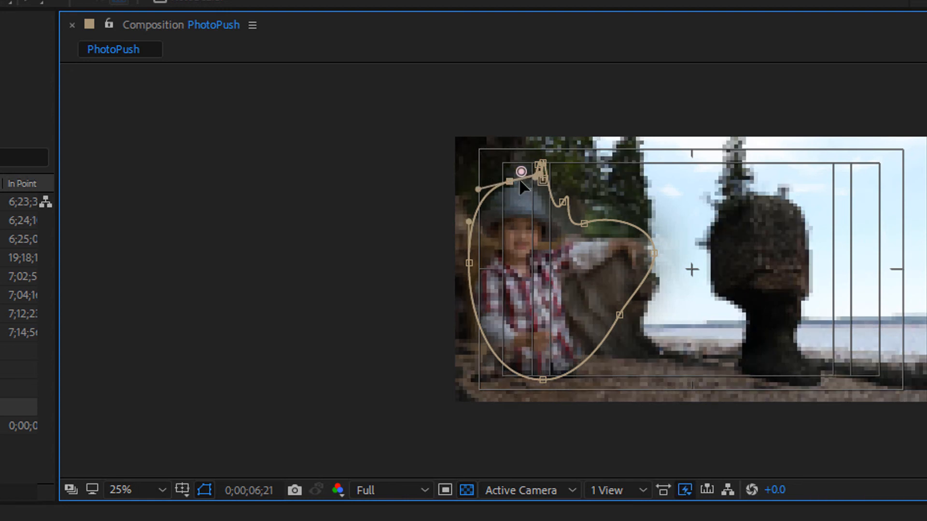
{"action": "left_click", "coordinate": [519, 177]}
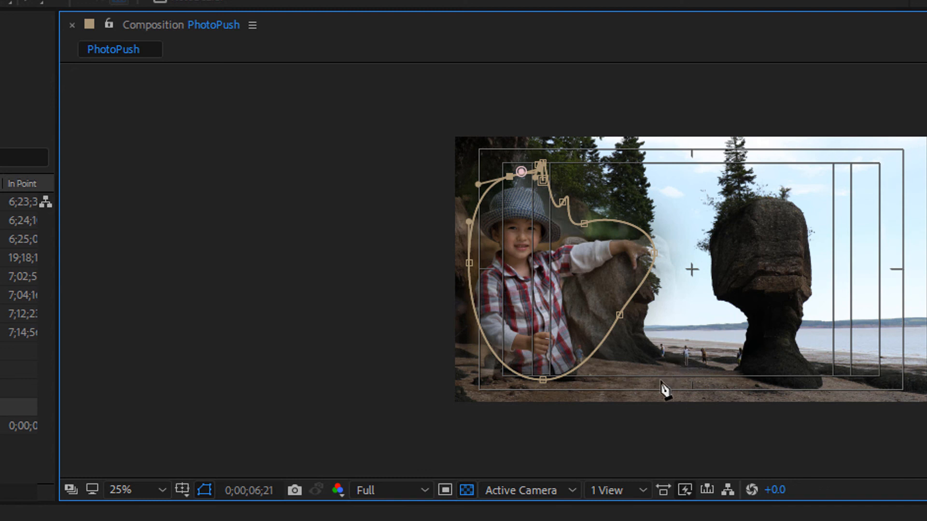
{"action": "key", "text": "space"}
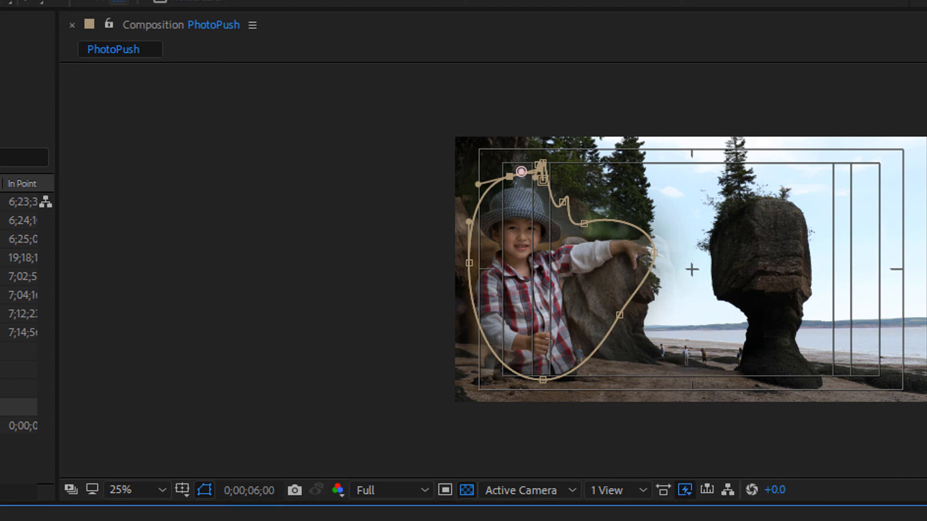